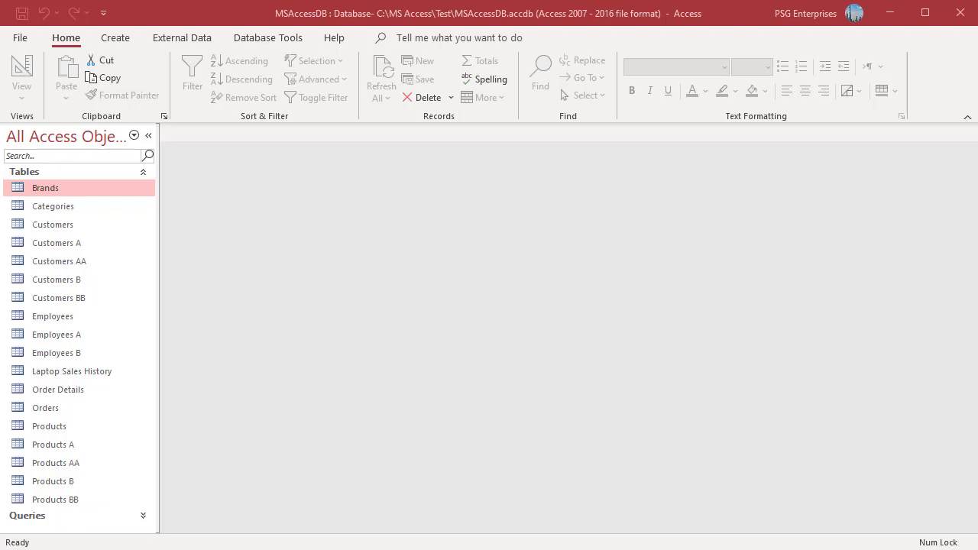
Step: Preview the Laptop Sales History table, then start a new query in Design View
{"action": "double_click", "coordinate": [55, 373]}
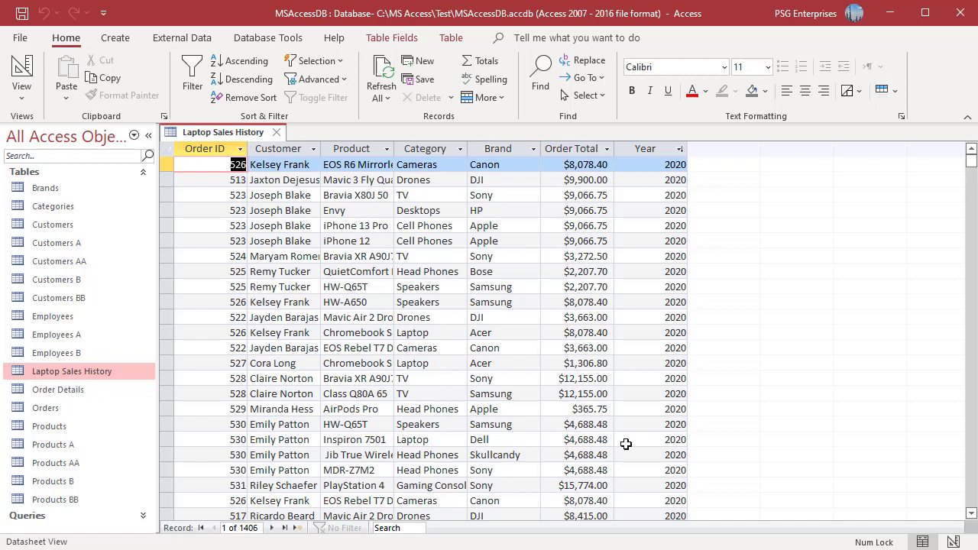
{"action": "left_click", "coordinate": [279, 133]}
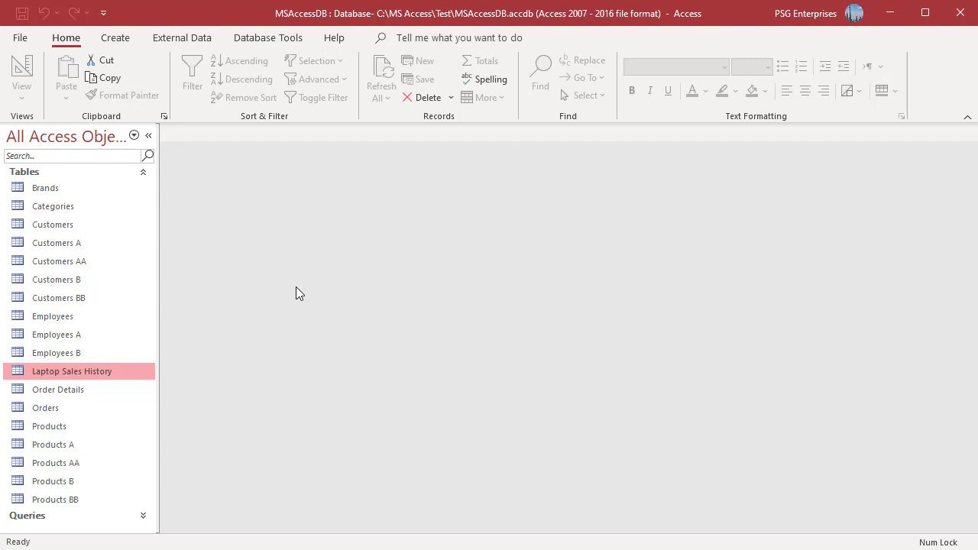
{"action": "left_click", "coordinate": [120, 37]}
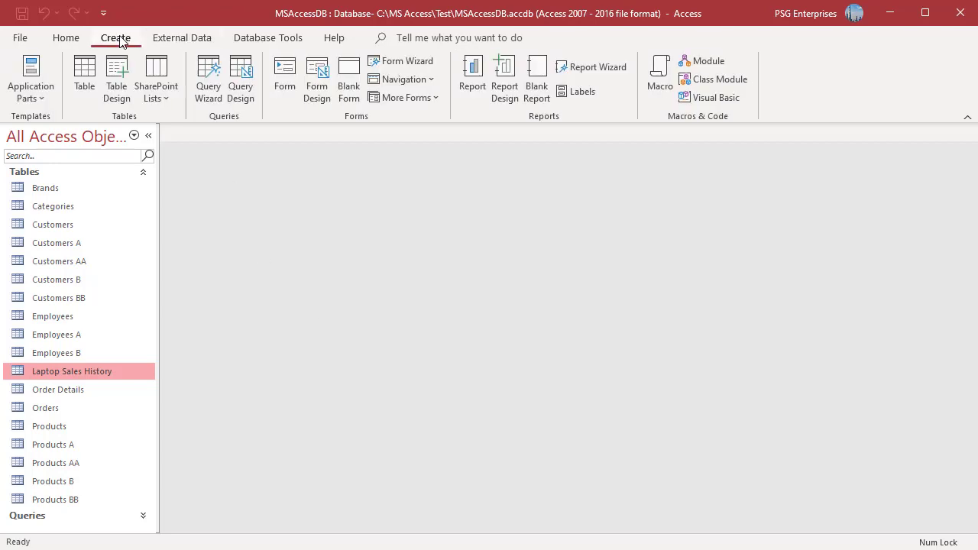
{"action": "left_click", "coordinate": [241, 90]}
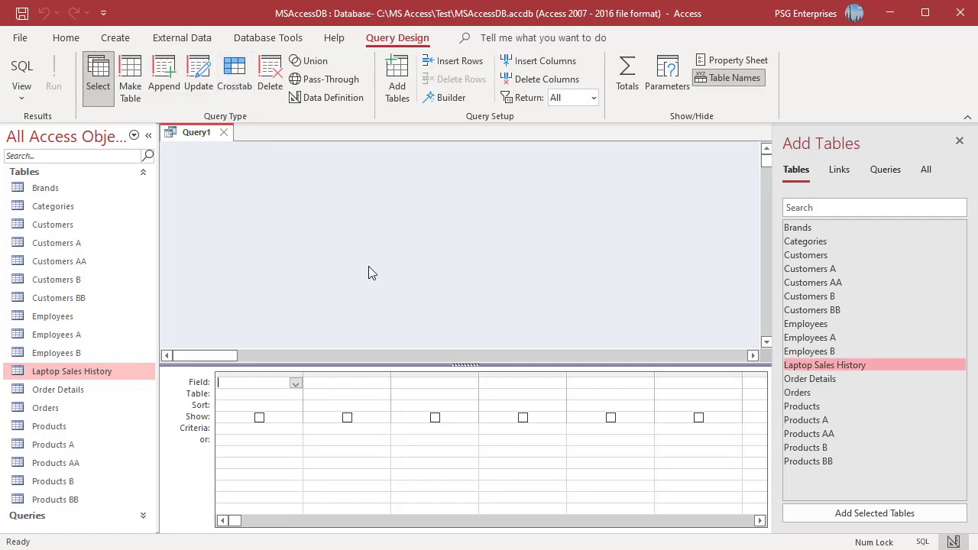
Step: Add Orders, Order Details, Products, Categories, Brands, Customers and Employees to the query
{"action": "double_click", "coordinate": [808, 393]}
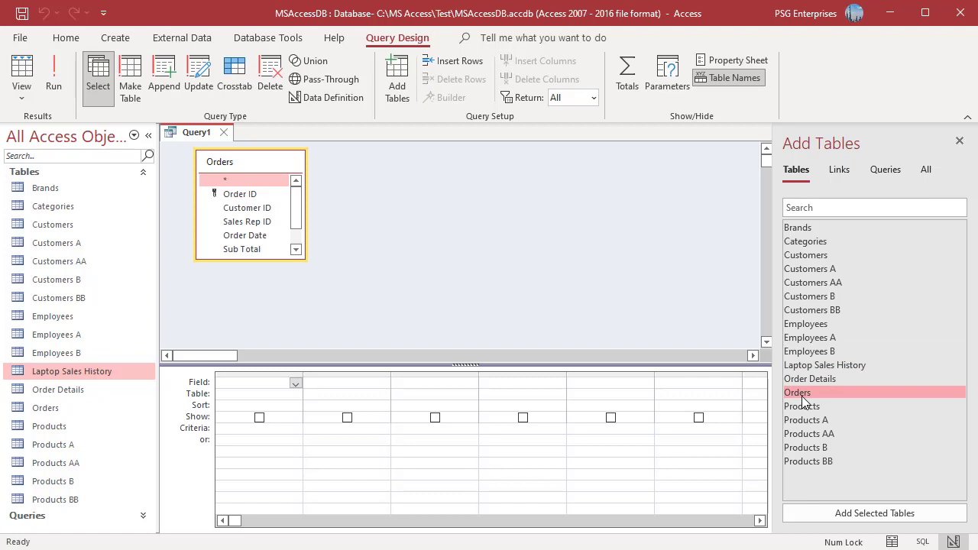
{"action": "double_click", "coordinate": [813, 380]}
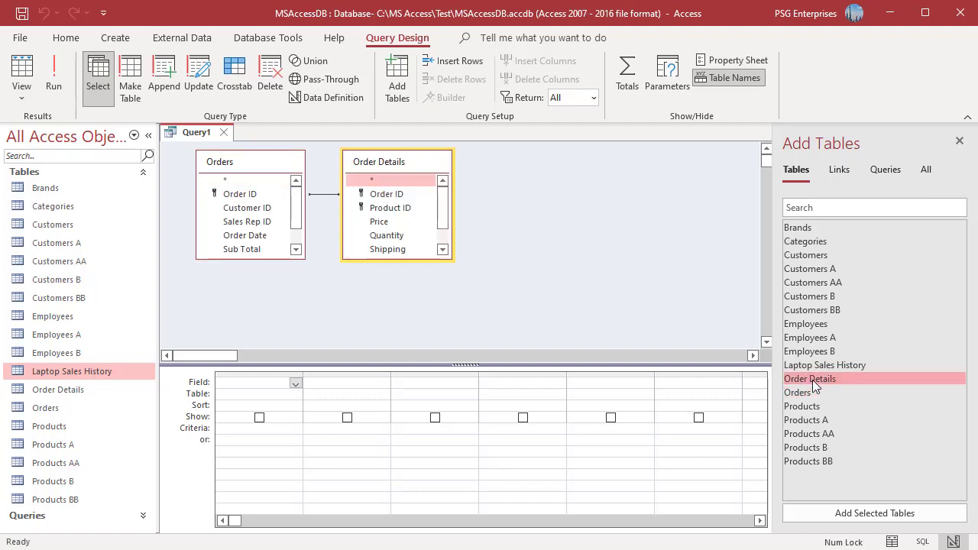
{"action": "double_click", "coordinate": [814, 406]}
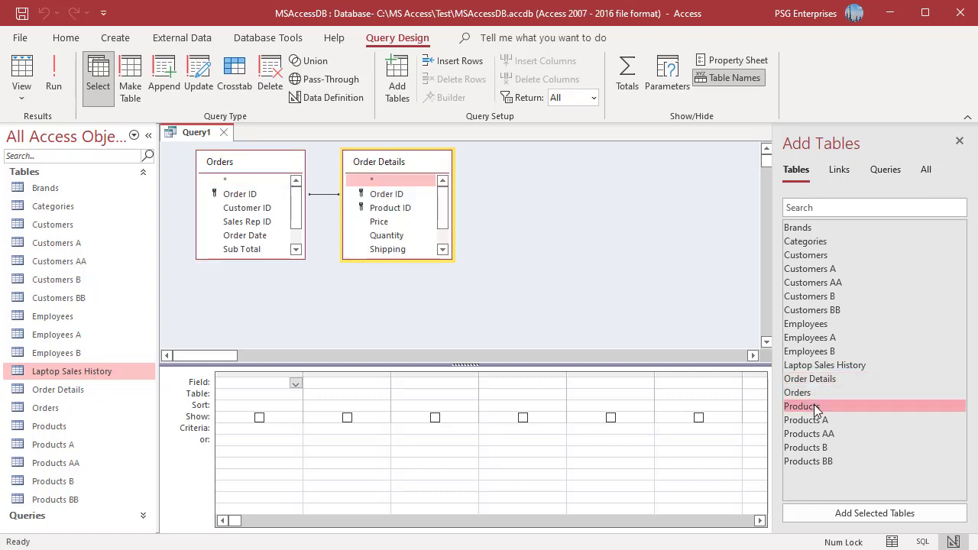
{"action": "double_click", "coordinate": [822, 243]}
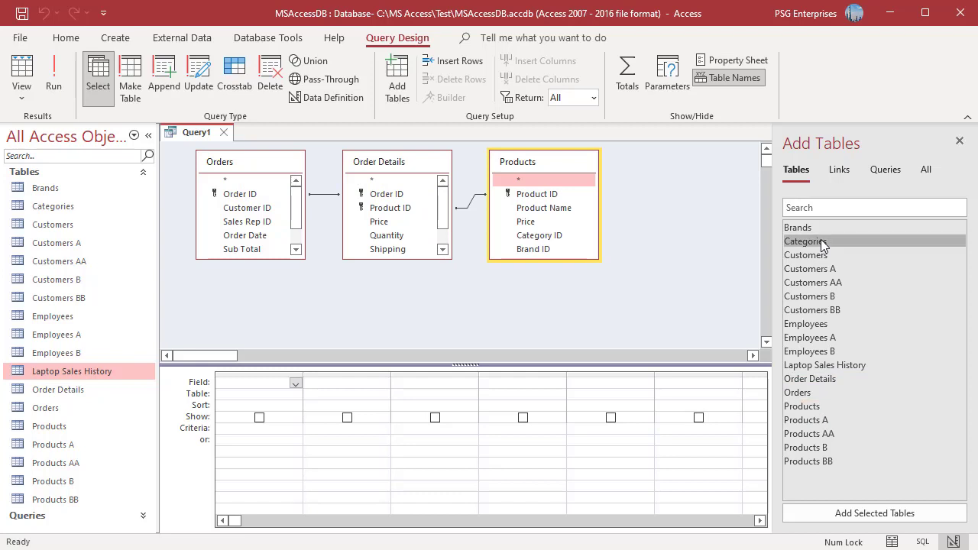
{"action": "double_click", "coordinate": [816, 230]}
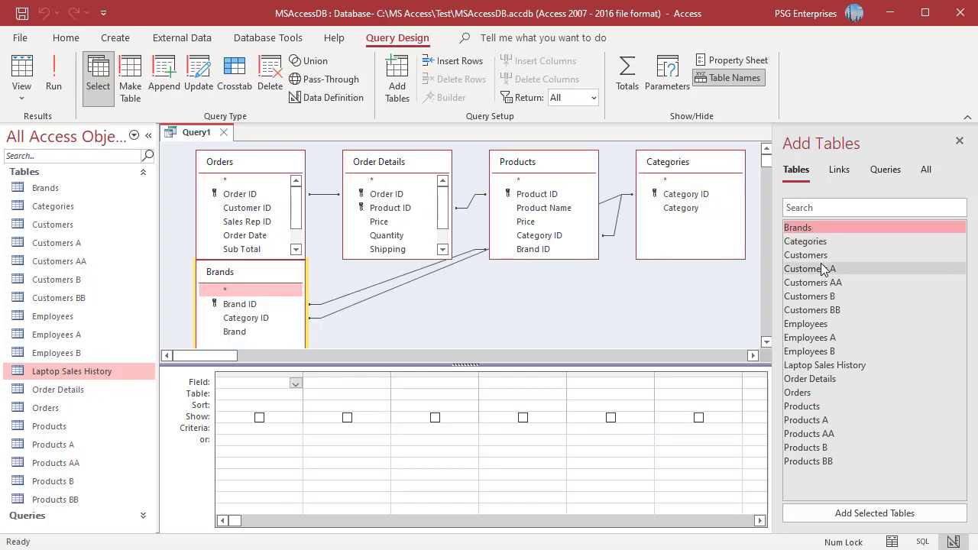
{"action": "double_click", "coordinate": [822, 258]}
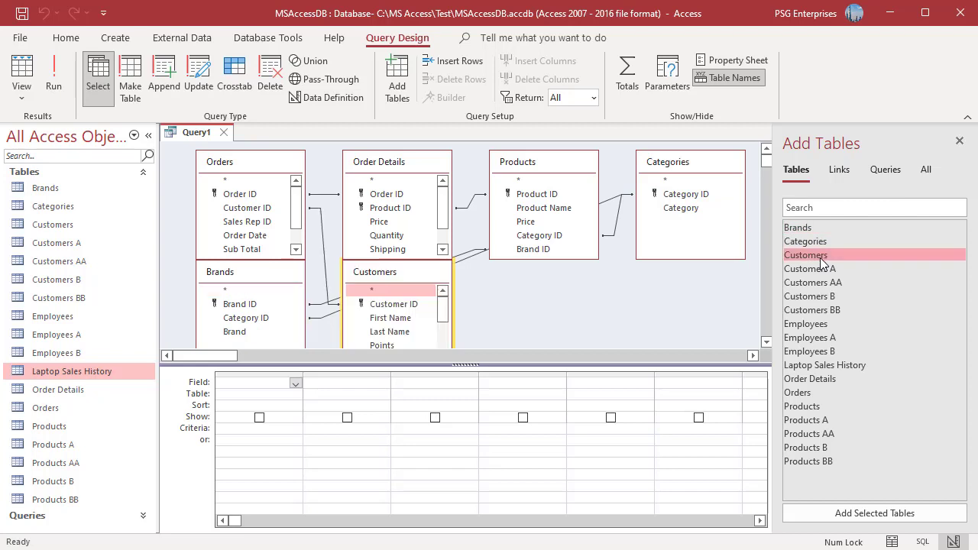
{"action": "double_click", "coordinate": [817, 324]}
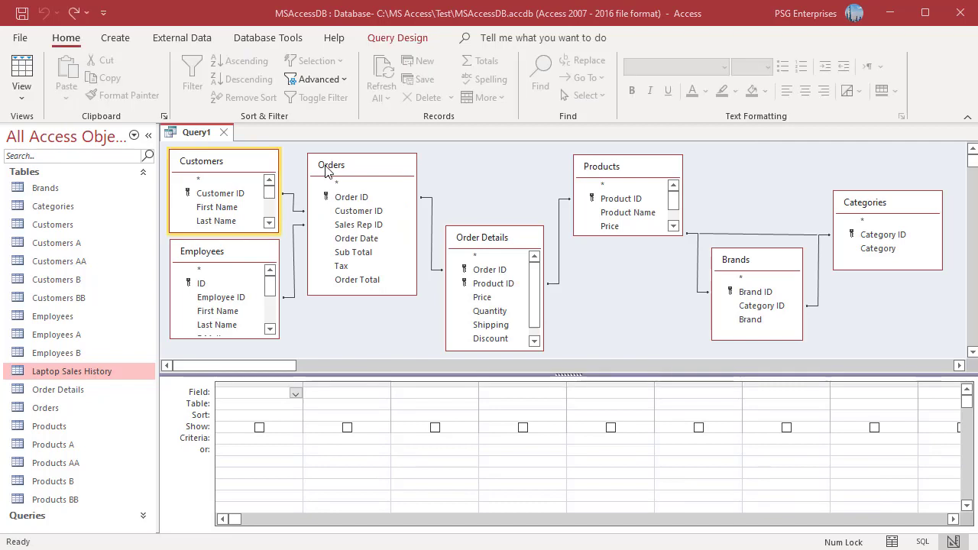
Step: Add Order ID, First Name, Category, Brand, Product Name and Order Total to the query grid
{"action": "double_click", "coordinate": [363, 197]}
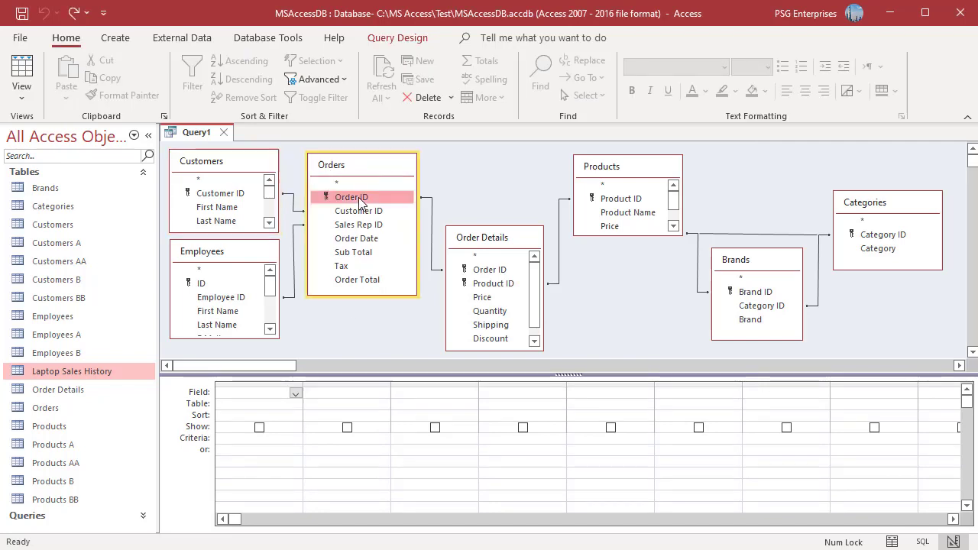
{"action": "double_click", "coordinate": [228, 207]}
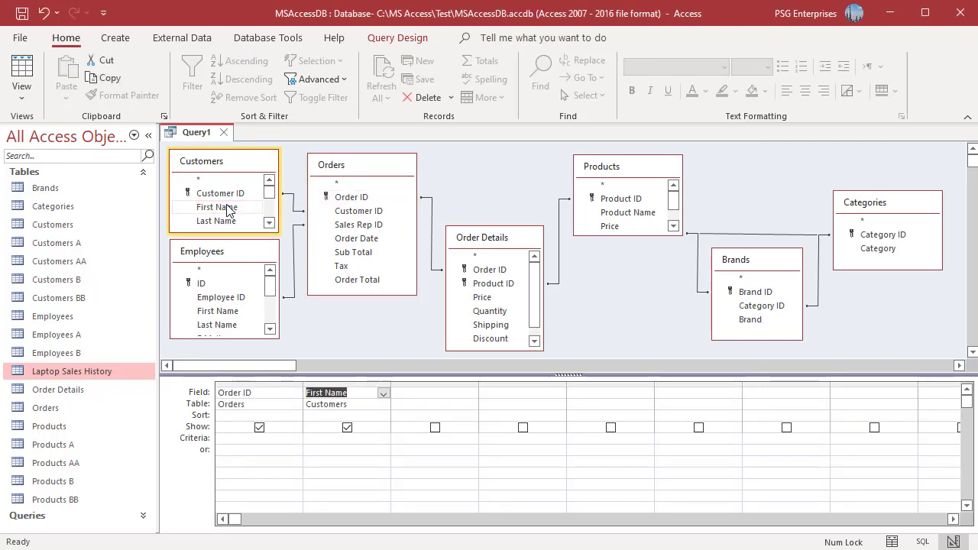
{"action": "double_click", "coordinate": [869, 249]}
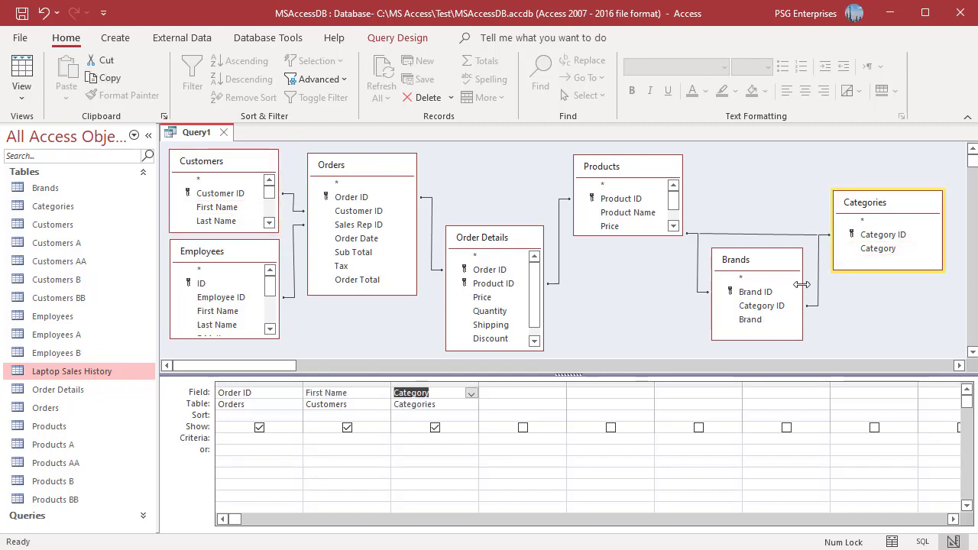
{"action": "double_click", "coordinate": [759, 321]}
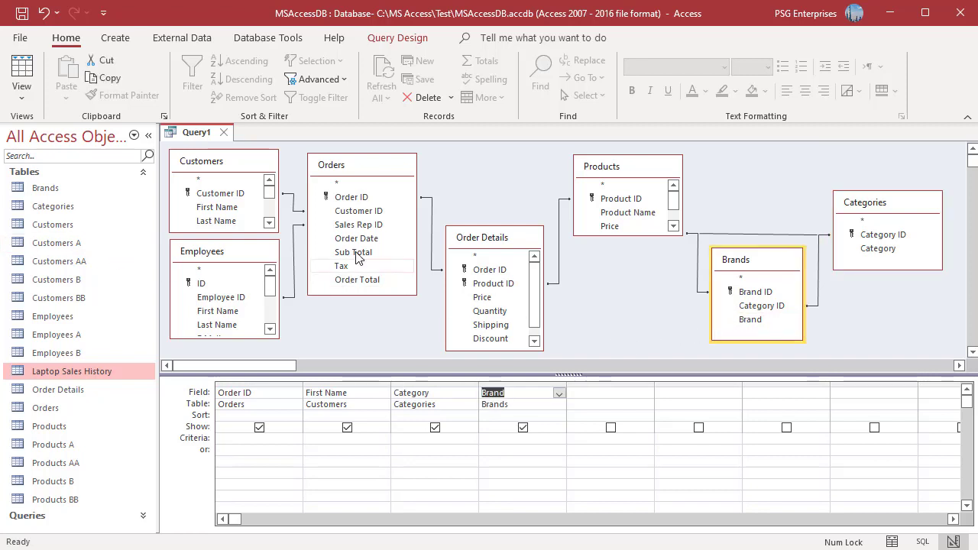
{"action": "left_click", "coordinate": [632, 214]}
{"action": "double_click", "coordinate": [631, 214]}
{"action": "double_click", "coordinate": [376, 280]}
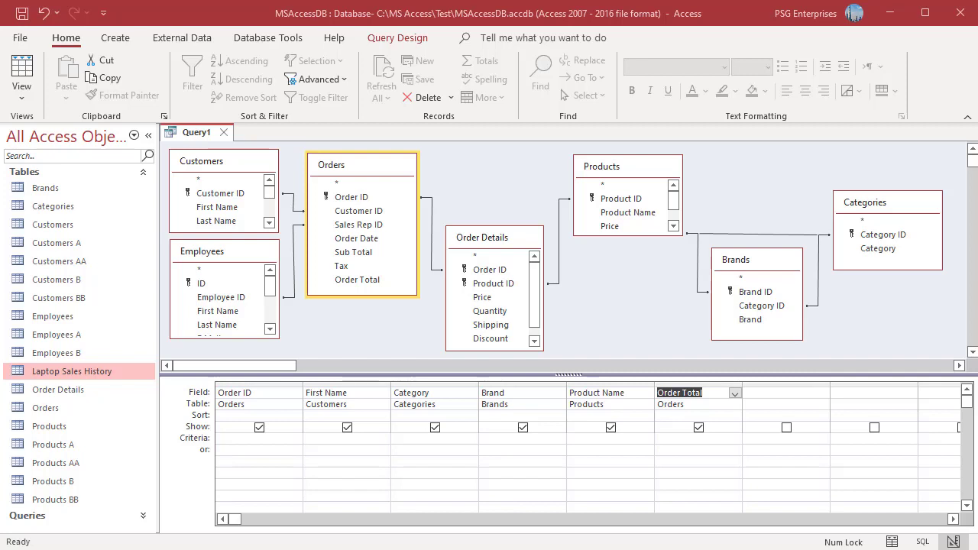
Step: Compare against Laptop Sales History's columns, then bring up options for the seventh empty Field cell
{"action": "left_click", "coordinate": [104, 375]}
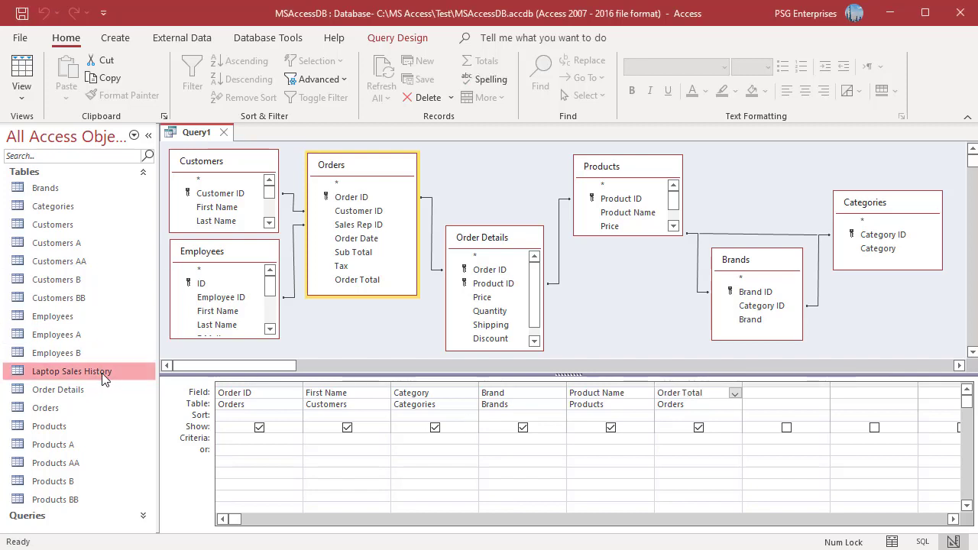
{"action": "double_click", "coordinate": [104, 375]}
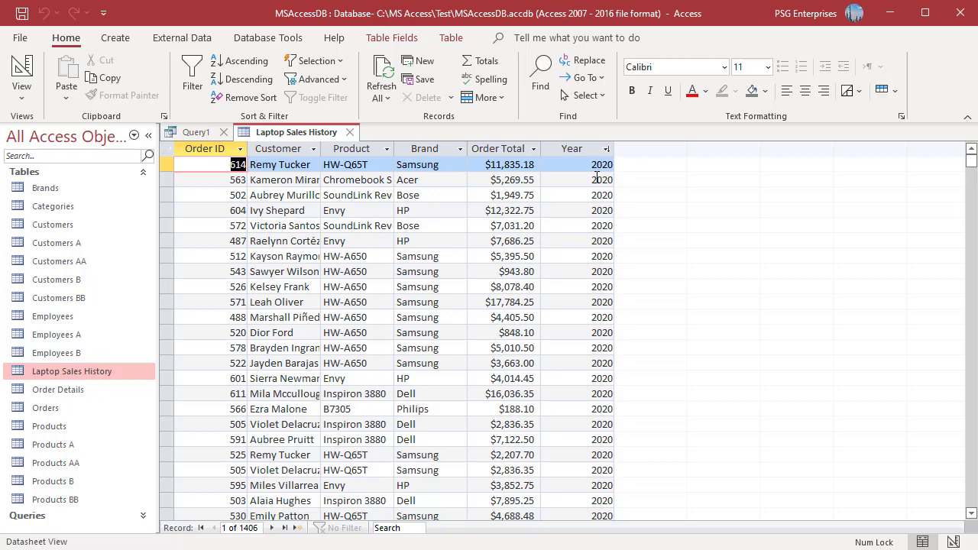
{"action": "left_click", "coordinate": [349, 133]}
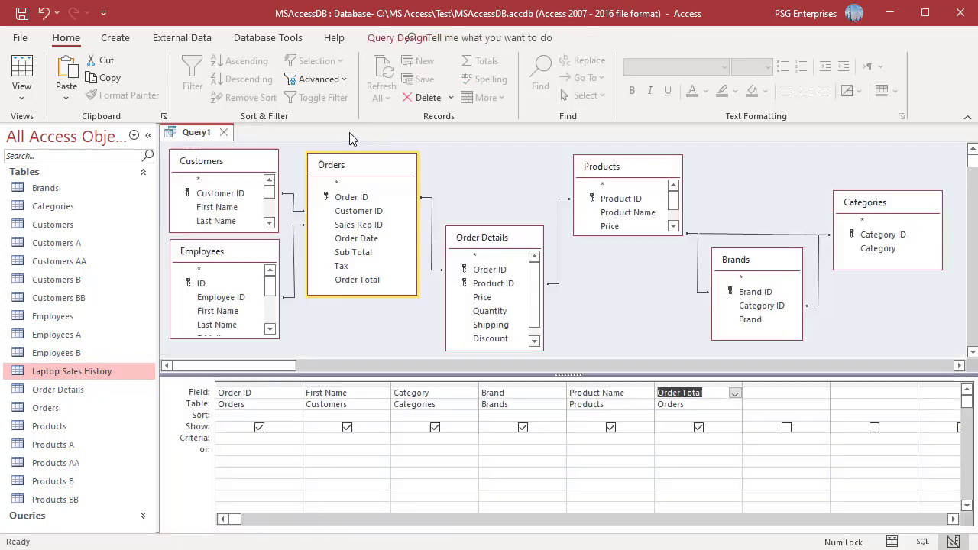
{"action": "right_click", "coordinate": [758, 393]}
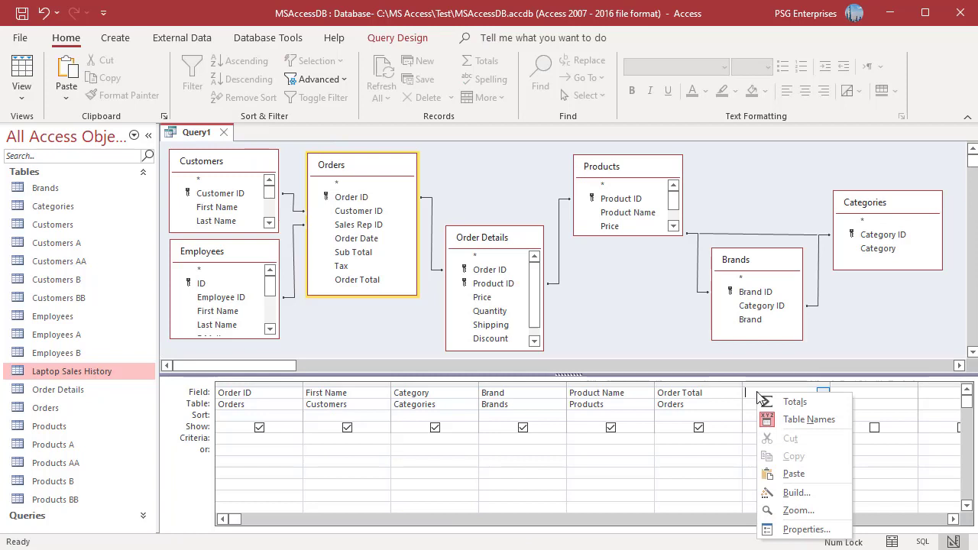
Step: Add the calculated field Year: DatePart("yyyy",[Order Date]) through the Zoom box
{"action": "left_click", "coordinate": [813, 507]}
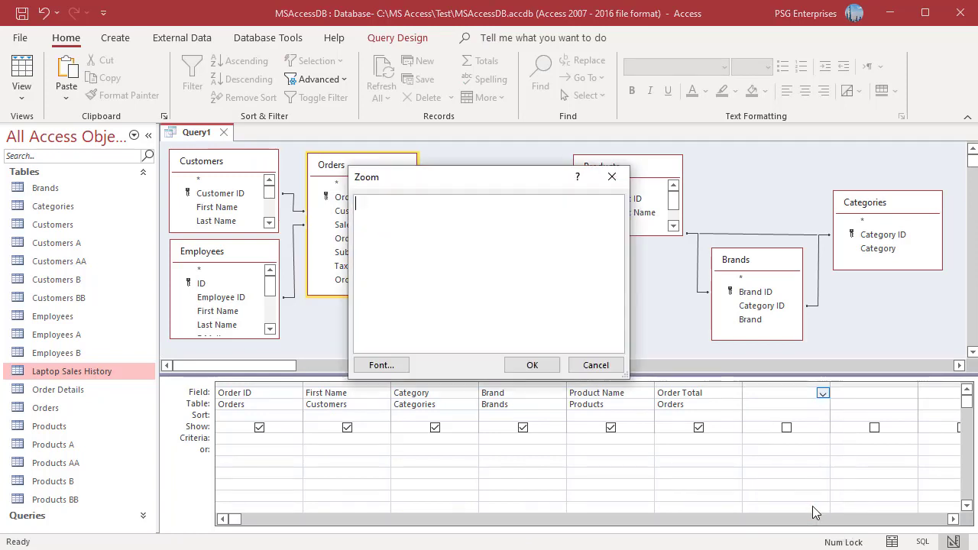
{"action": "type", "text": "Year: DatePart(\"yyyy\",[Order Date])"}
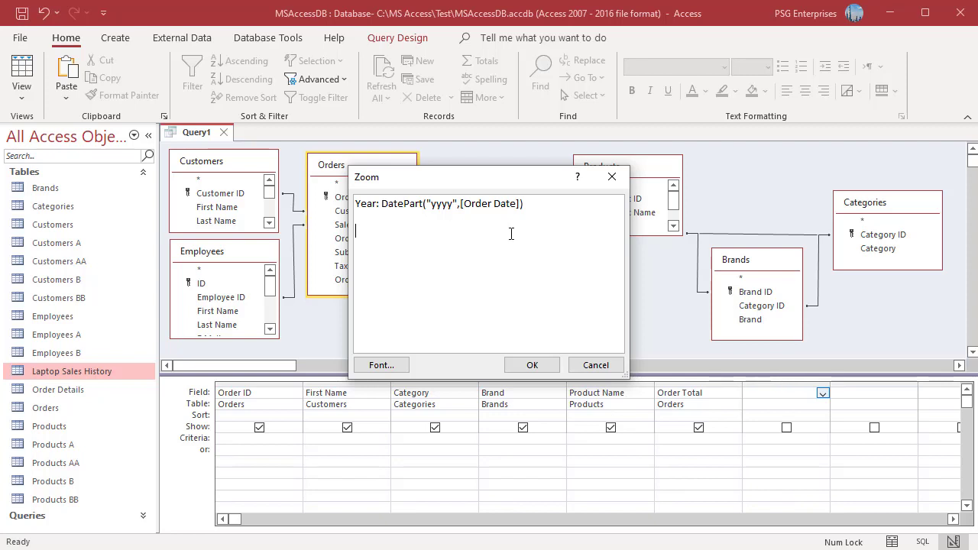
{"action": "left_click", "coordinate": [532, 365]}
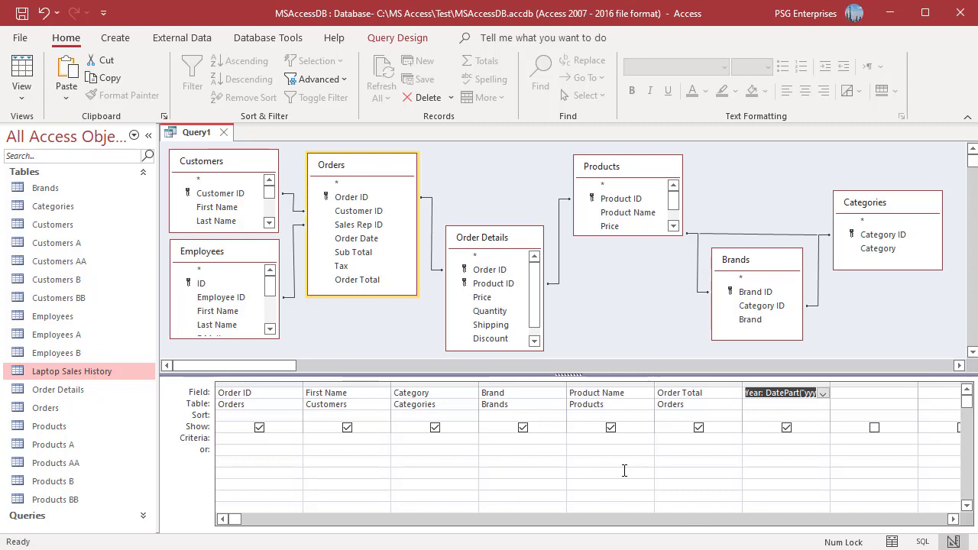
Step: Set criteria 2021 for Year and Laptop for Category, then reopen Laptop Sales History
{"action": "left_click", "coordinate": [758, 440]}
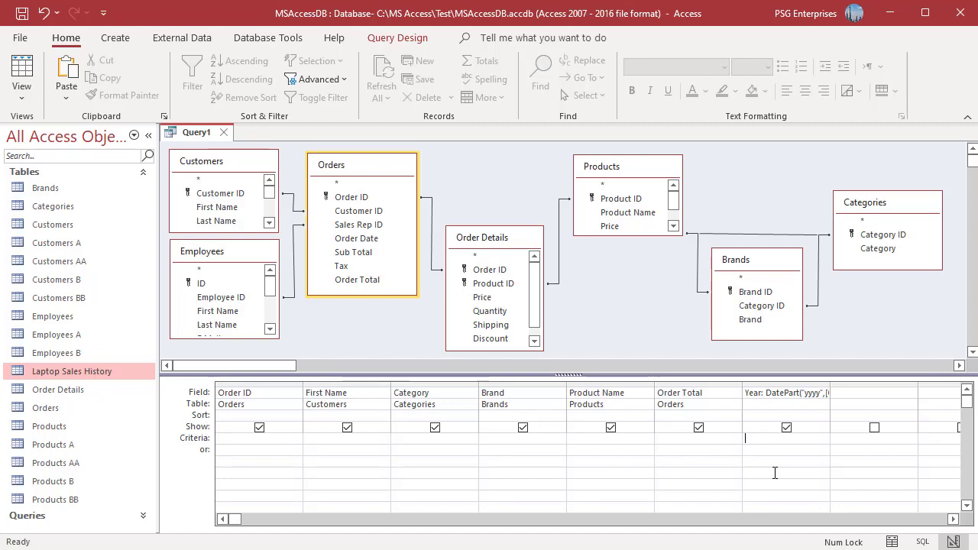
{"action": "type", "text": "2021"}
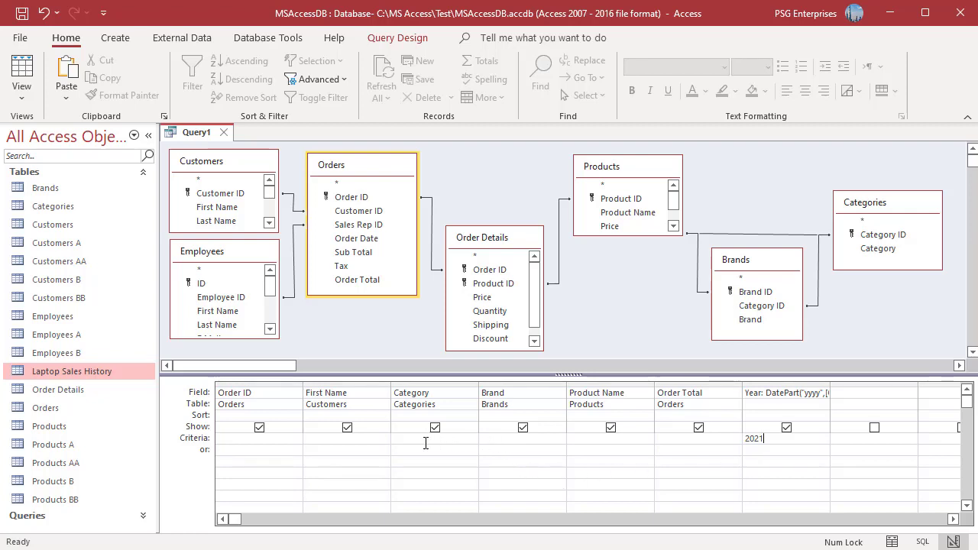
{"action": "type", "text": "Laptop"}
{"action": "left_click", "coordinate": [459, 474]}
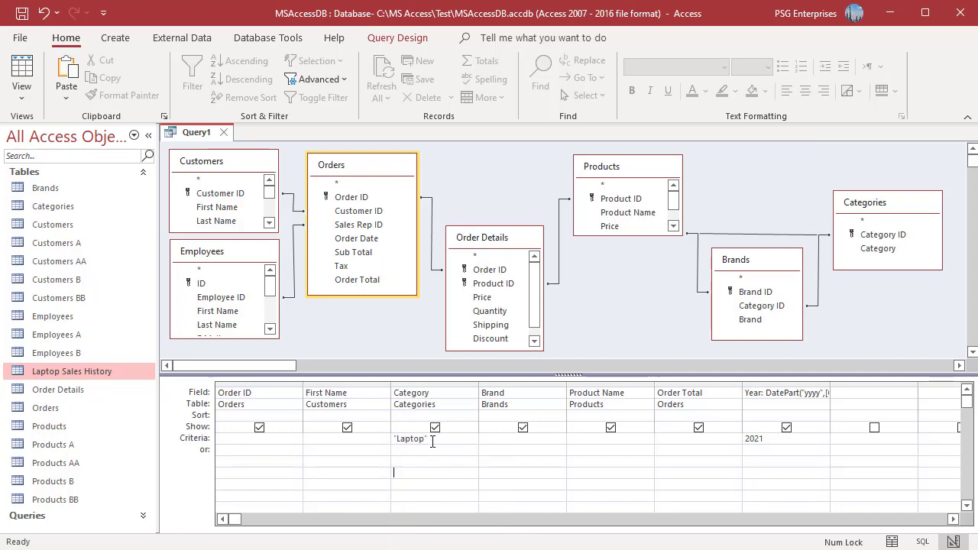
{"action": "double_click", "coordinate": [103, 370]}
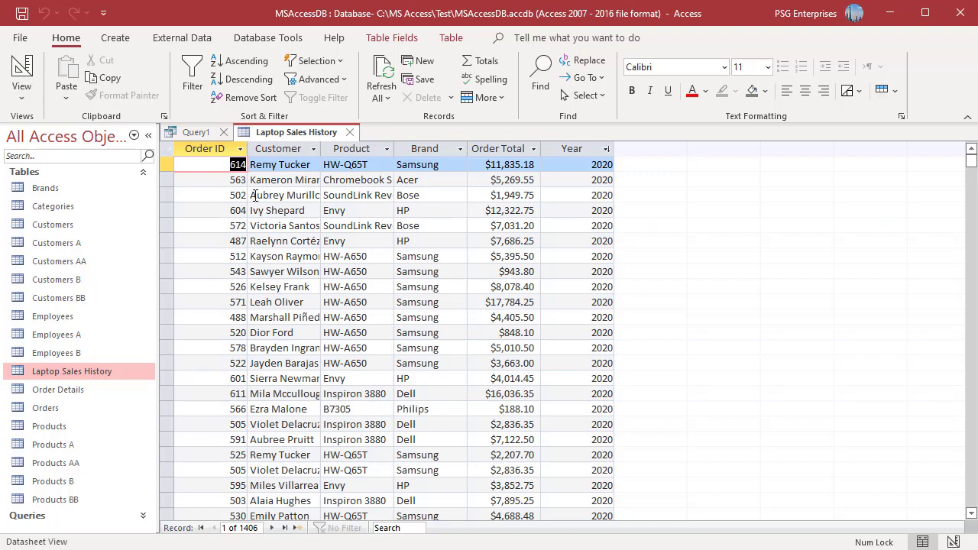
Step: Back in Query1's design, untick Show for Category while keeping its Laptop criterion
{"action": "left_click", "coordinate": [959, 543]}
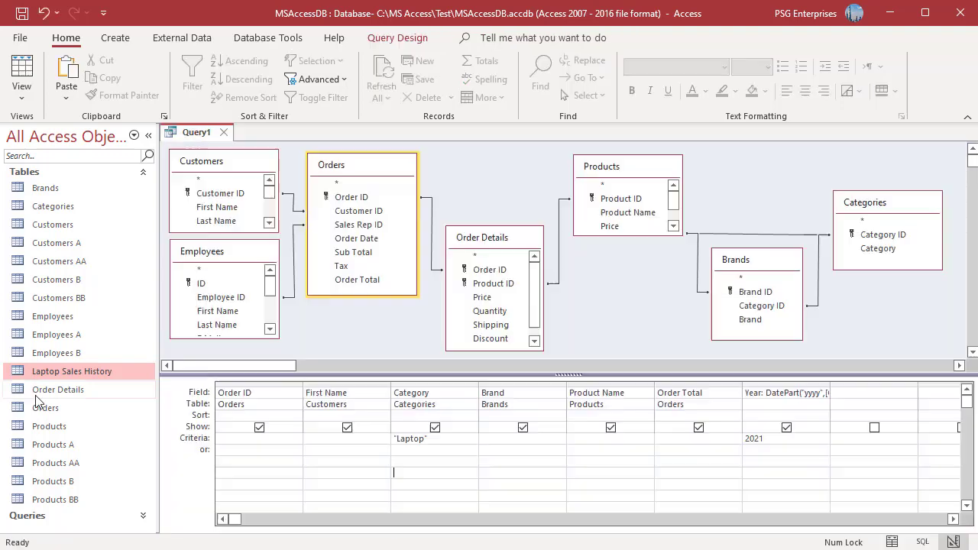
{"action": "left_click", "coordinate": [435, 428]}
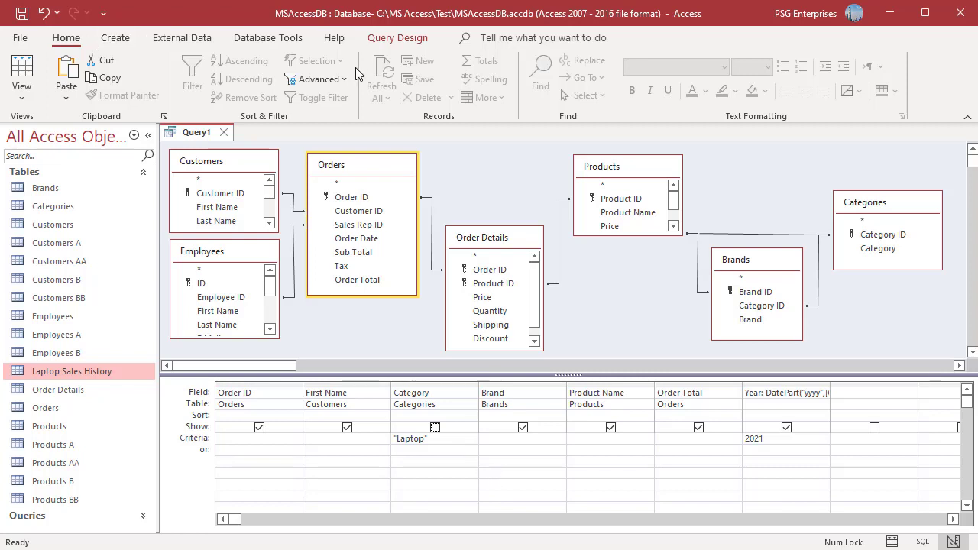
{"action": "left_click", "coordinate": [378, 39]}
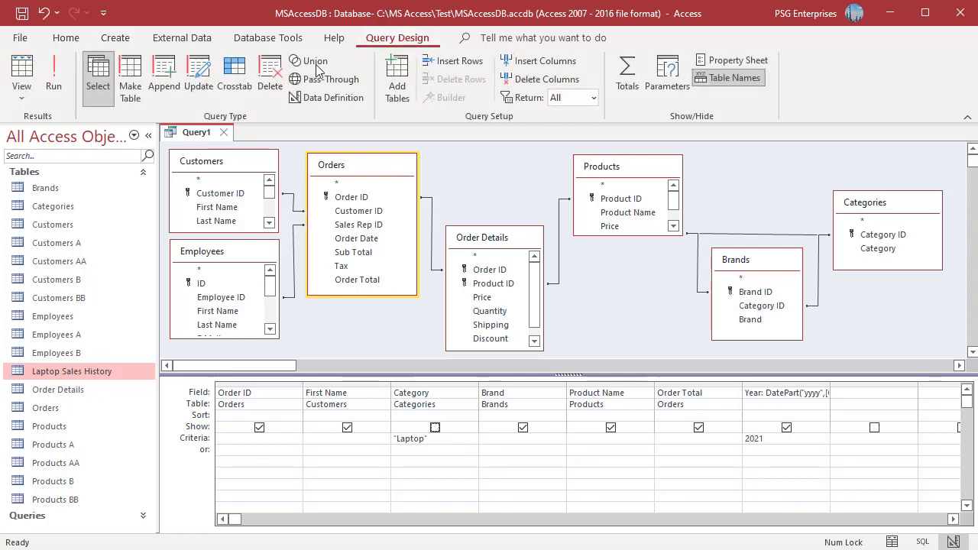
Step: Run the query to see 387 laptop orders from 2021, then return to Design View
{"action": "left_click", "coordinate": [61, 95]}
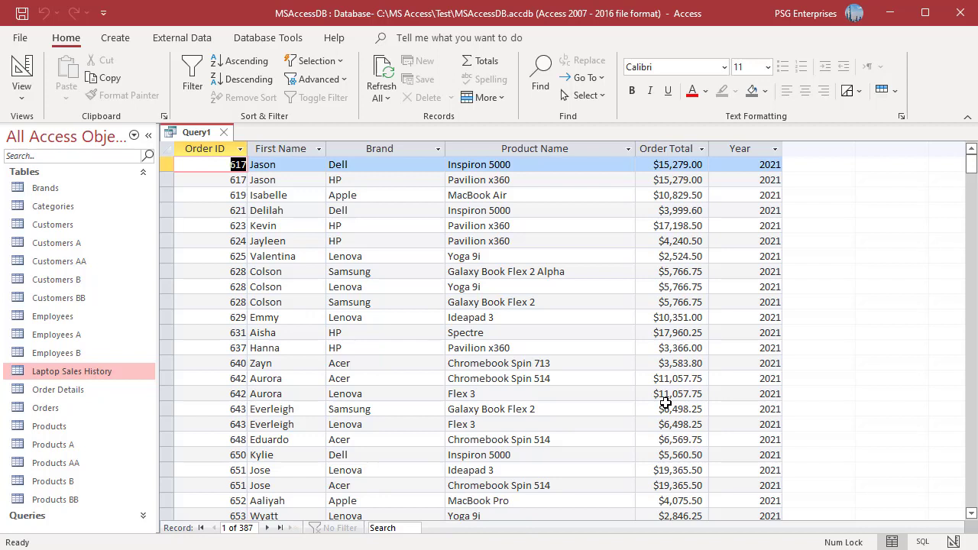
{"action": "left_click", "coordinate": [953, 542]}
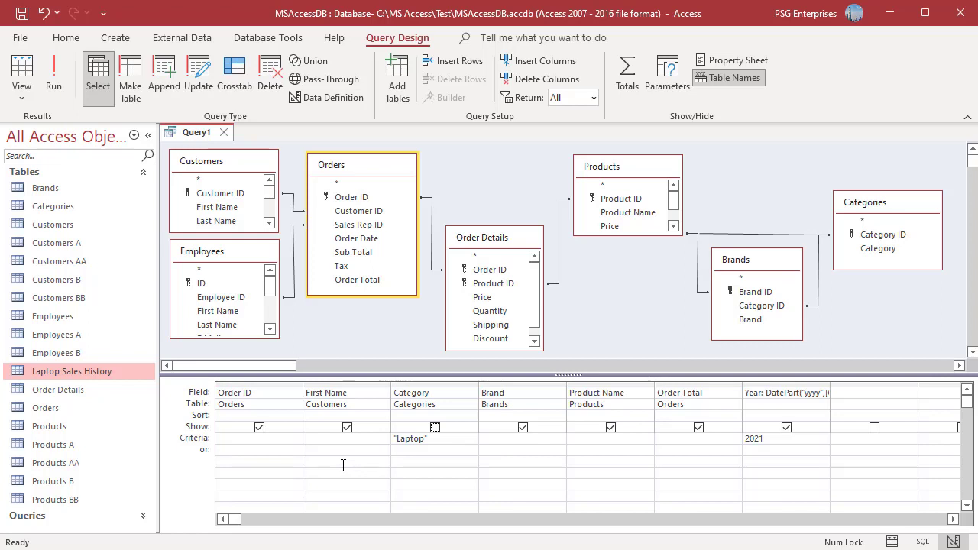
Step: Cut the First Name column out of the query grid
{"action": "left_click", "coordinate": [331, 388]}
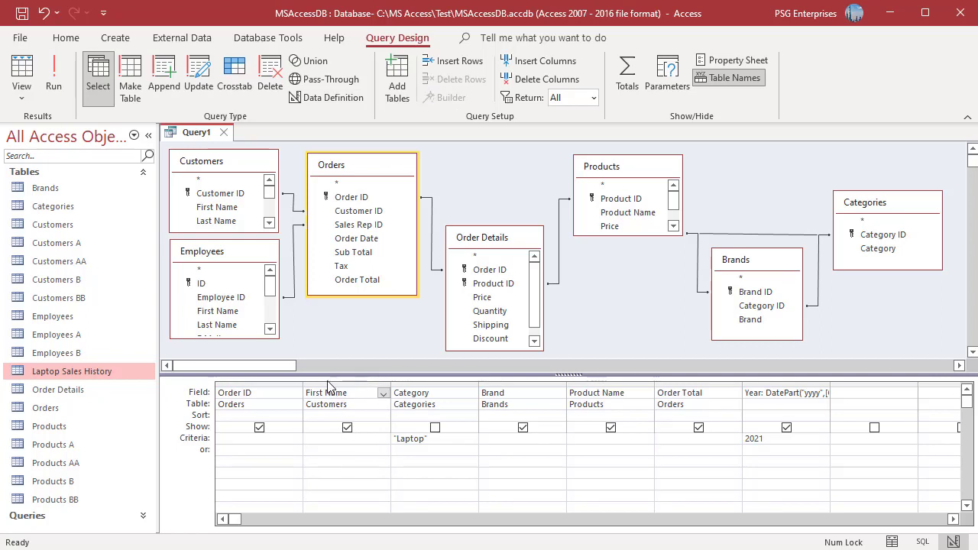
{"action": "left_click", "coordinate": [330, 387]}
{"action": "right_click", "coordinate": [330, 392]}
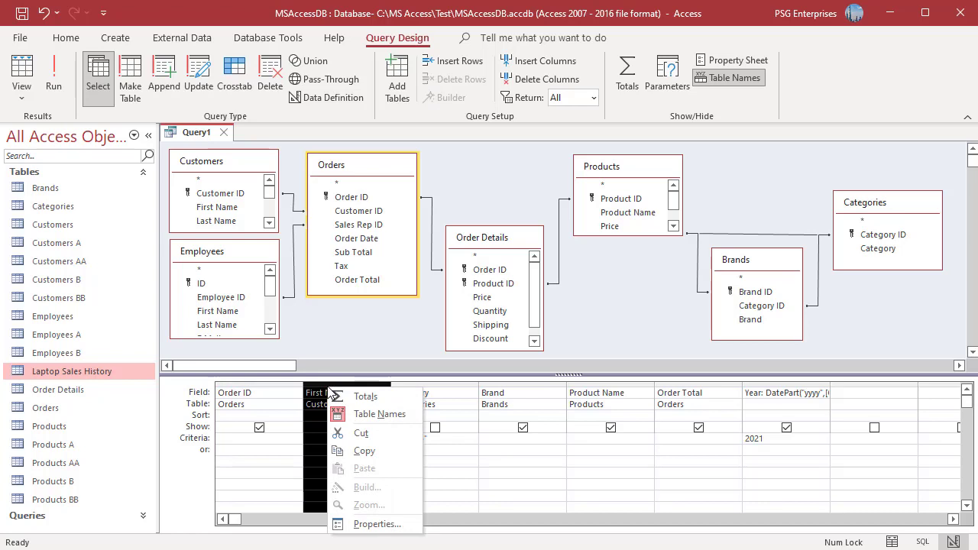
{"action": "left_click", "coordinate": [356, 433]}
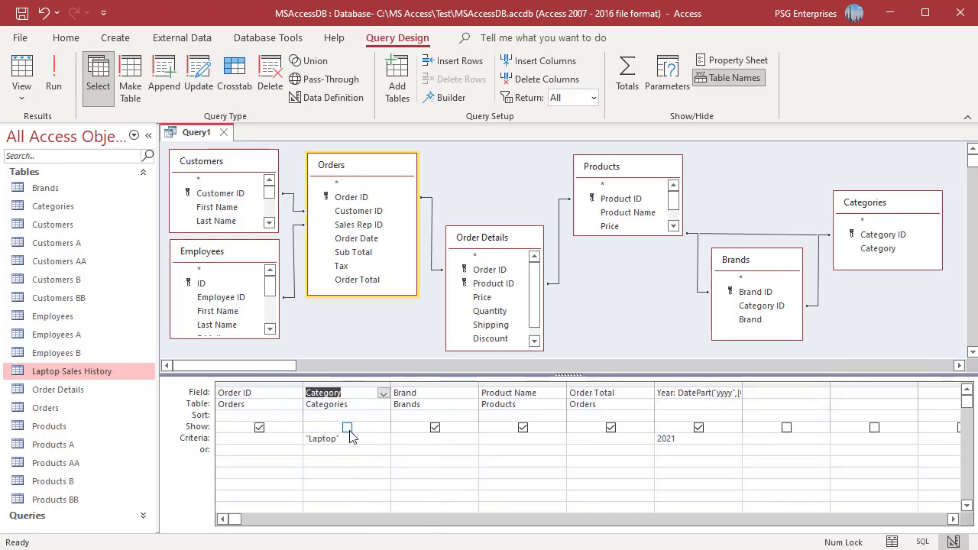
Step: Open the Zoom box for the empty field after Year
{"action": "left_click", "coordinate": [770, 396]}
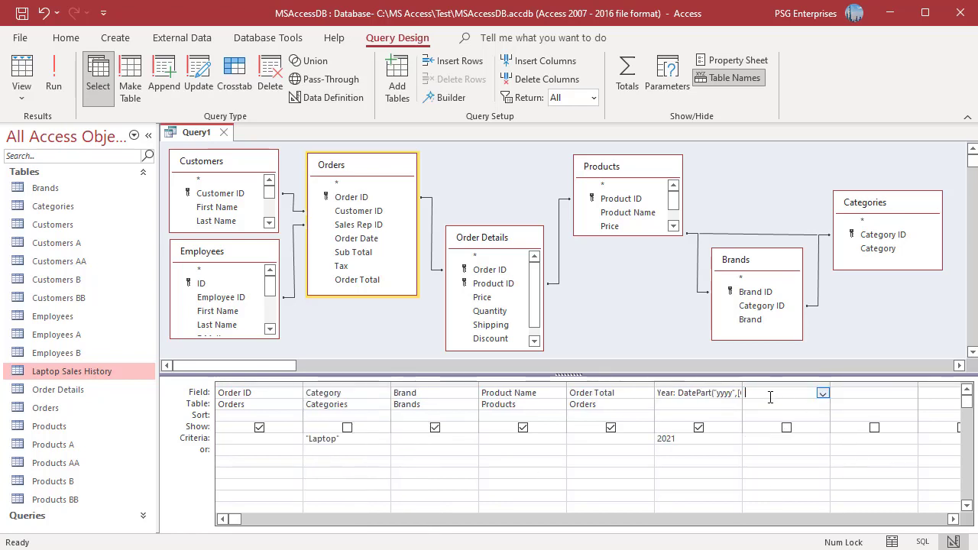
{"action": "right_click", "coordinate": [771, 396]}
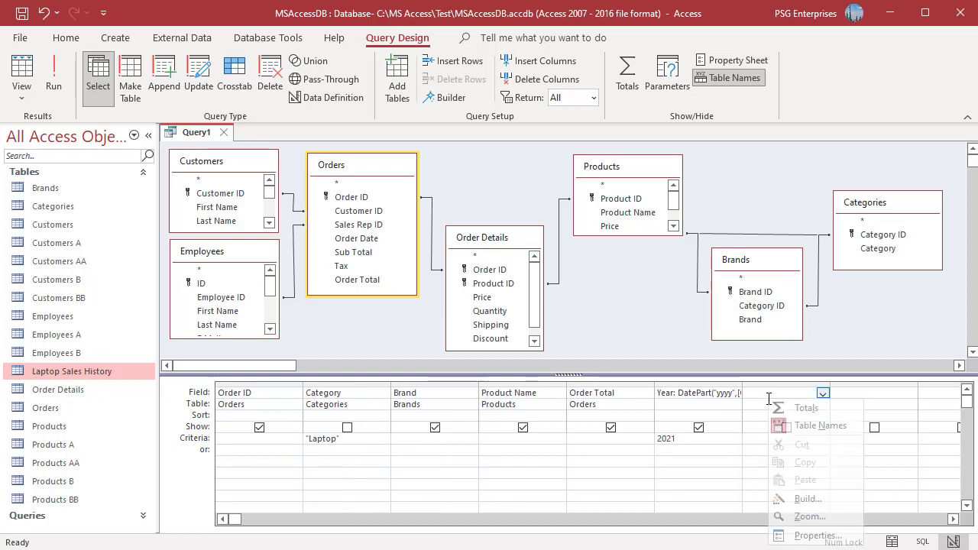
{"action": "left_click", "coordinate": [811, 519]}
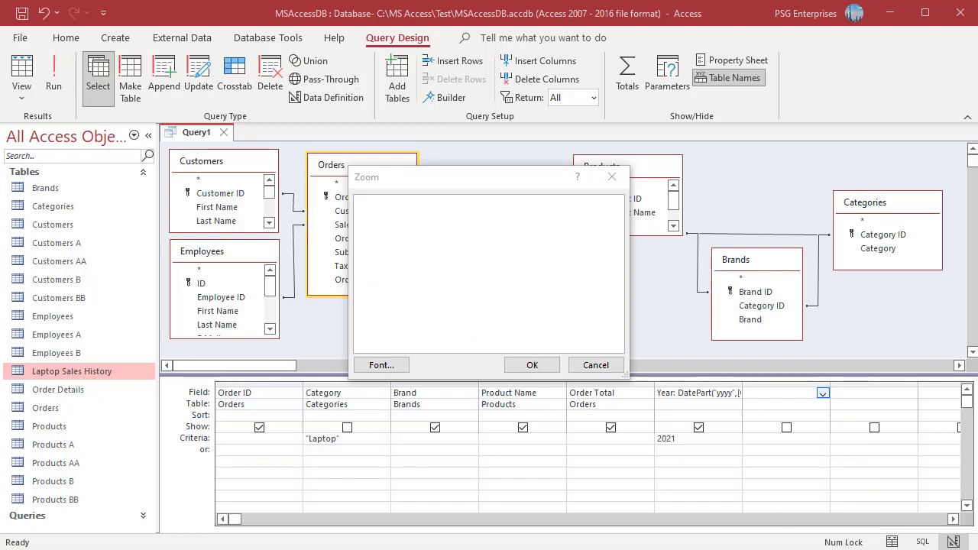
Step: Paste the Customer full-name expression, confirm it, and run the query returning 387 records
{"action": "left_click", "coordinate": [458, 282]}
{"action": "key", "text": "ctrl+v"}
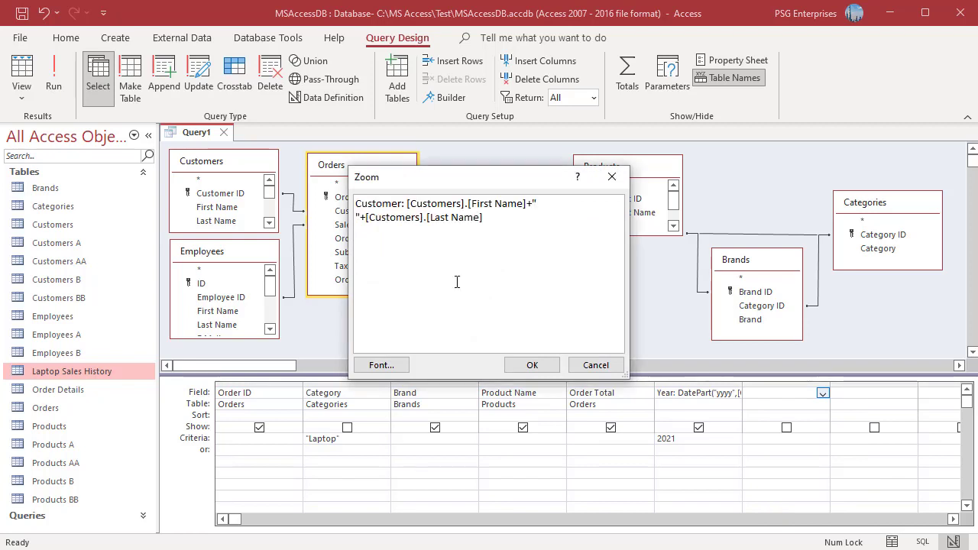
{"action": "left_click", "coordinate": [529, 365]}
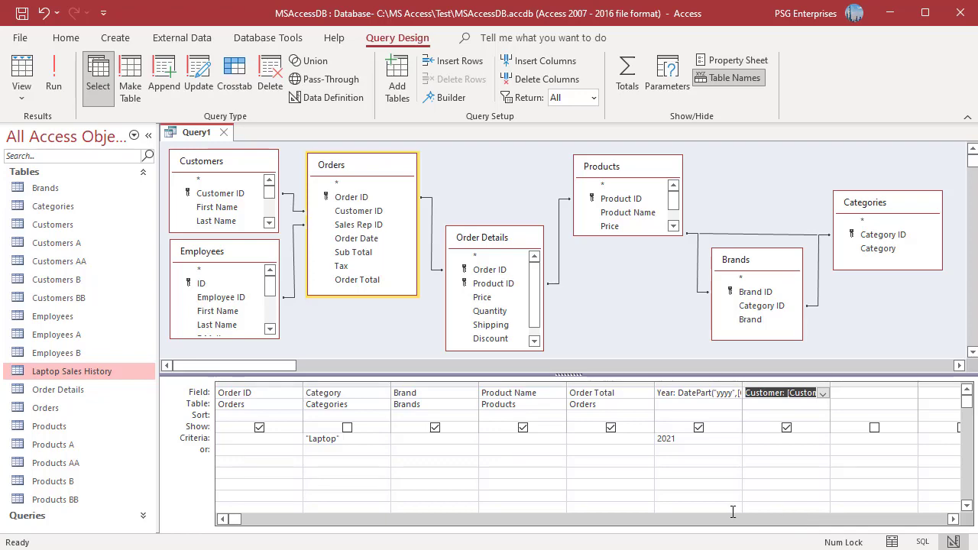
{"action": "left_click", "coordinate": [55, 77]}
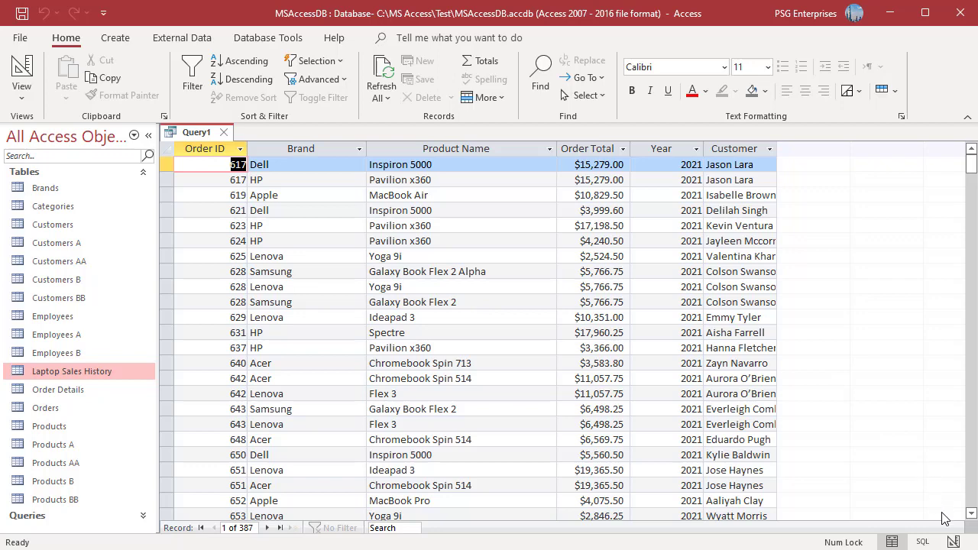
Step: Convert Query1 to an append query targeting the Laptop Sales History table
{"action": "left_click", "coordinate": [953, 542]}
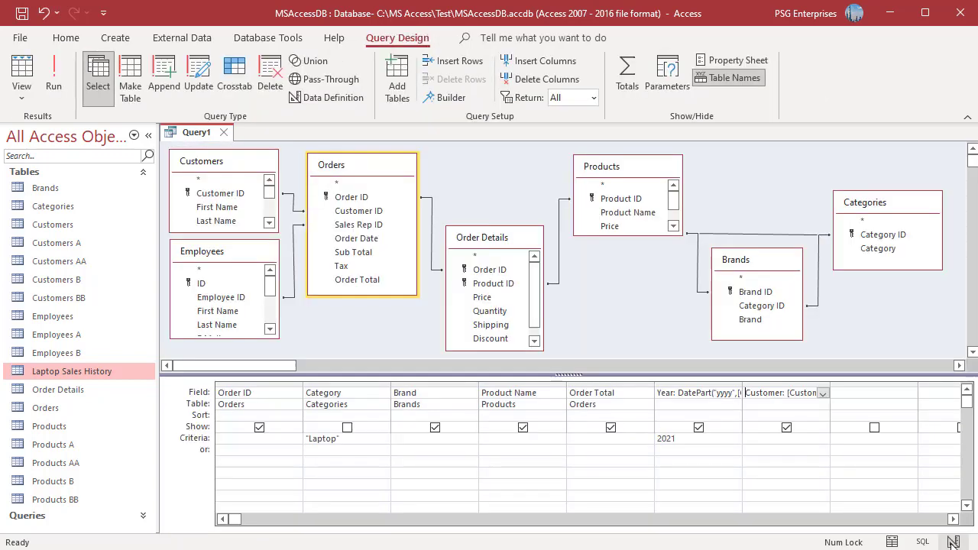
{"action": "left_click", "coordinate": [160, 88]}
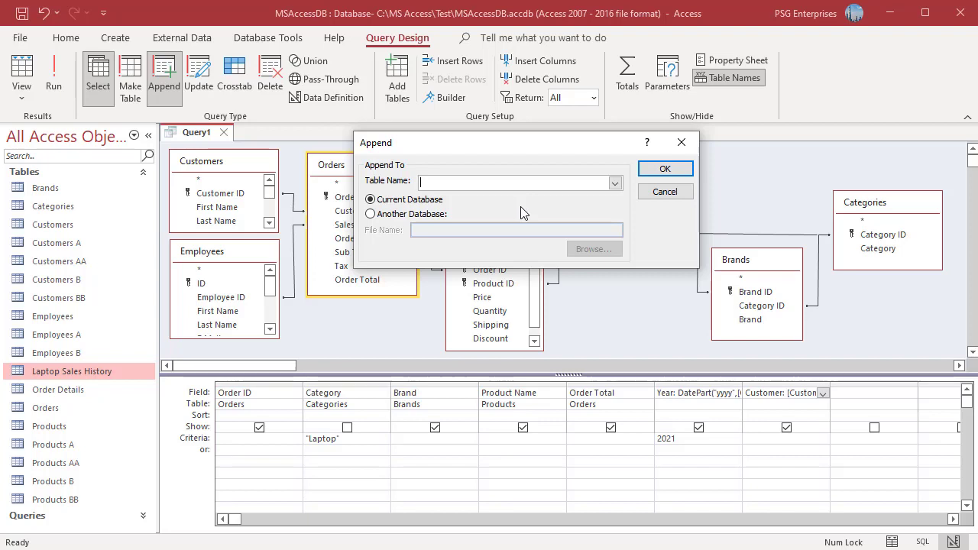
{"action": "left_click", "coordinate": [616, 184]}
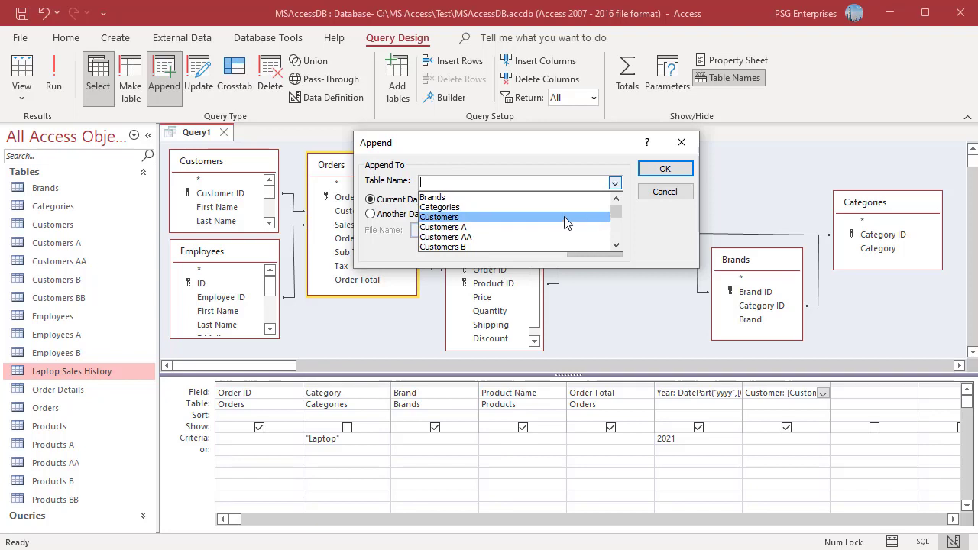
{"action": "scroll", "coordinate": [618, 242], "scroll_direction": "down", "scroll_amount": 6}
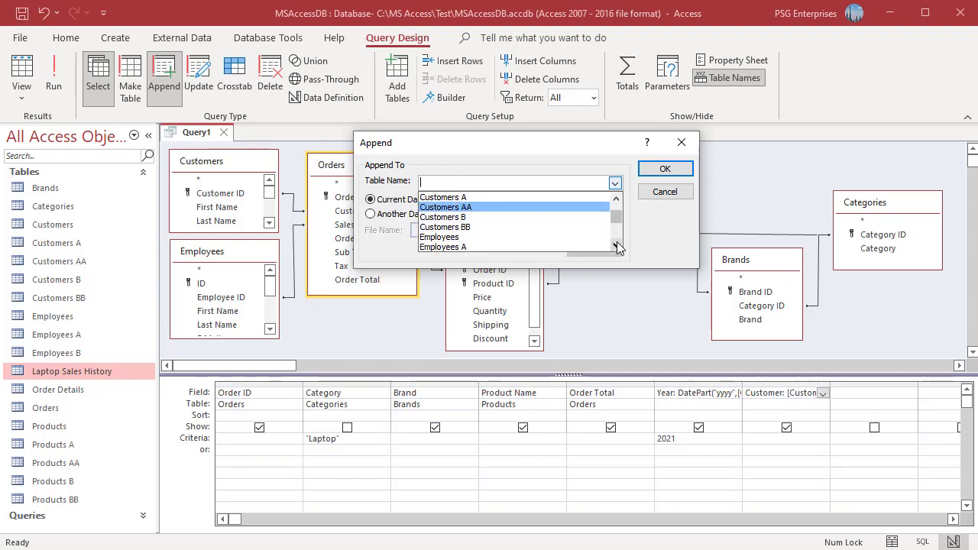
{"action": "left_click", "coordinate": [432, 238]}
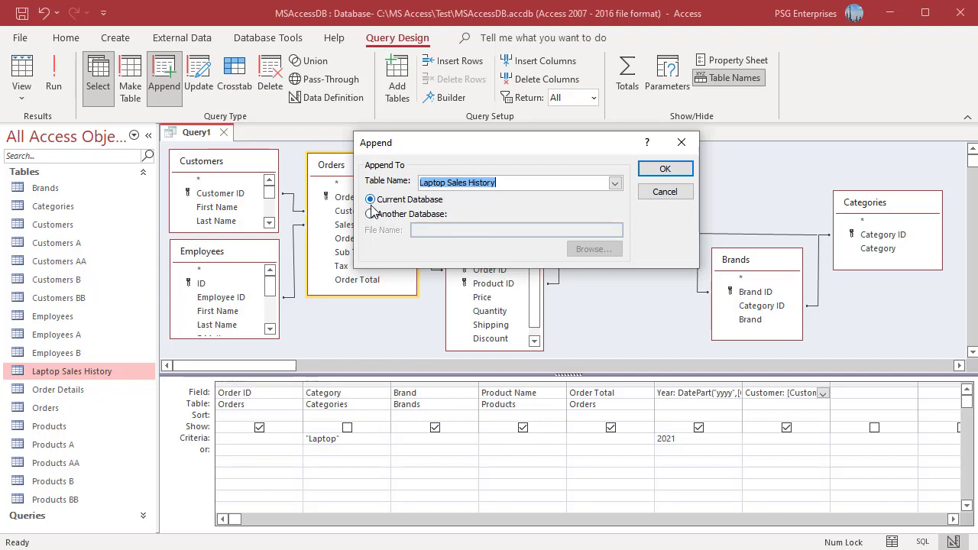
{"action": "left_click", "coordinate": [662, 172]}
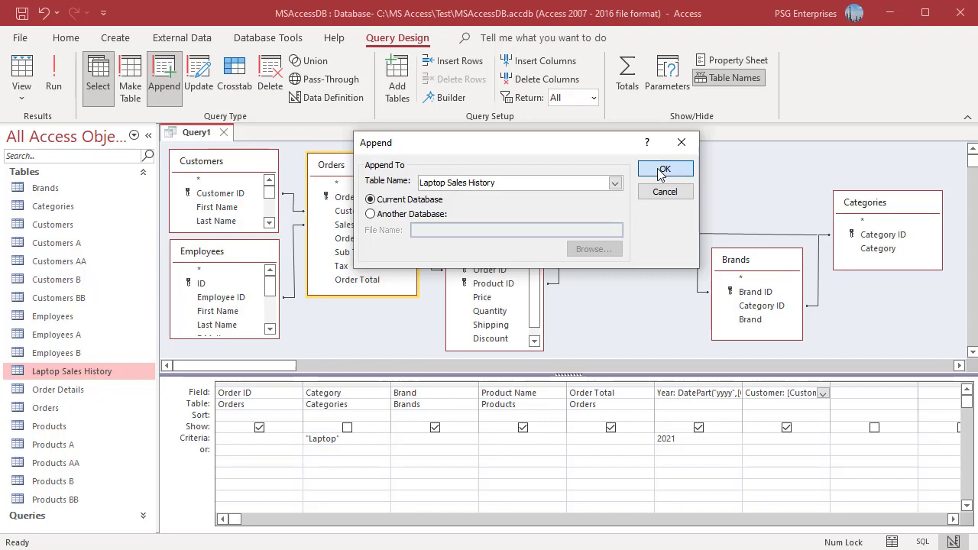
{"action": "left_click", "coordinate": [662, 173]}
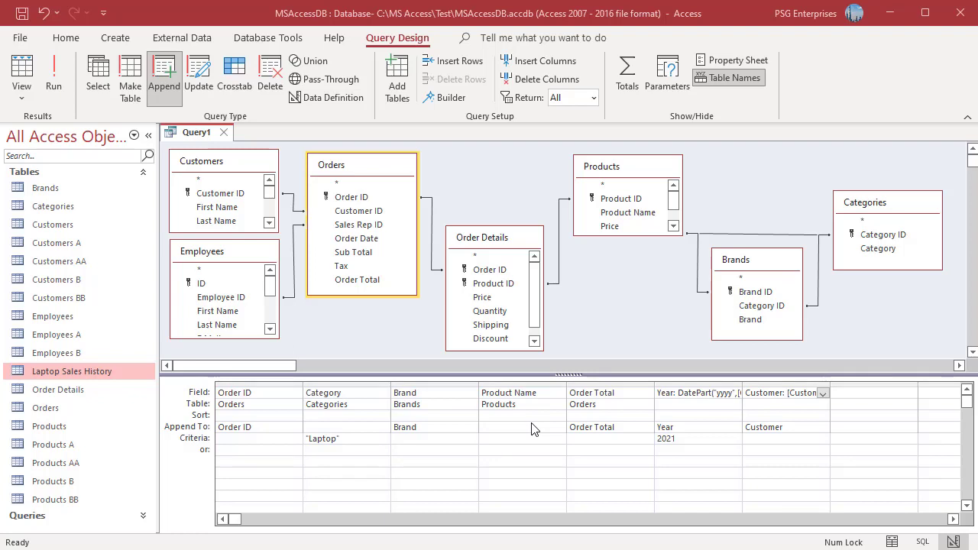
Step: Set the Append To target for the Product Name column to the Product field
{"action": "left_click", "coordinate": [551, 429]}
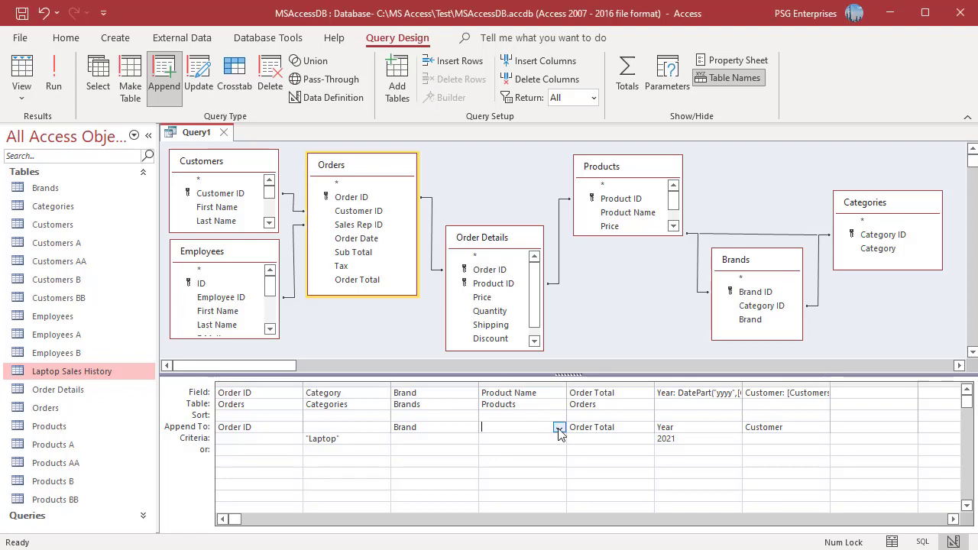
{"action": "left_click", "coordinate": [559, 428]}
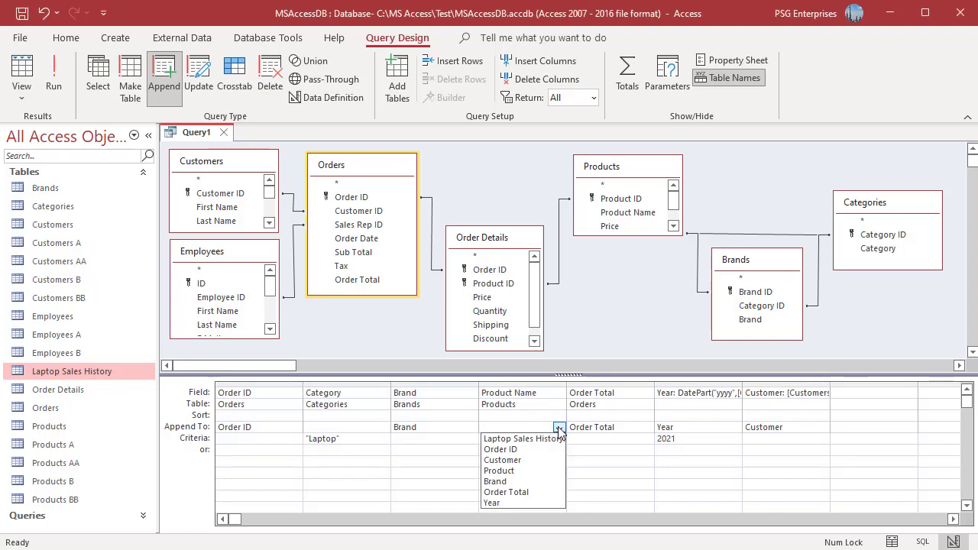
{"action": "left_click", "coordinate": [540, 475]}
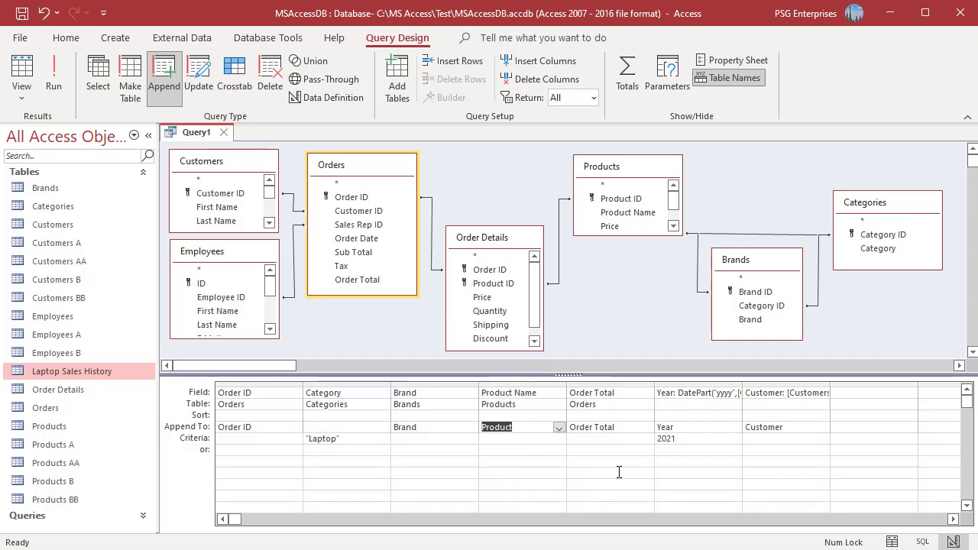
{"action": "right_click", "coordinate": [198, 133]}
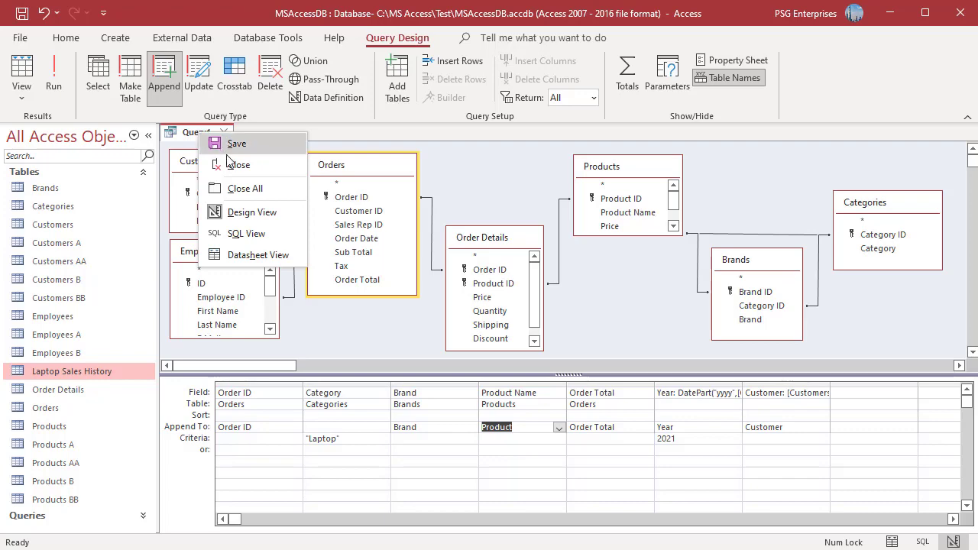
Step: Preview the 387 rows, append them into Laptop Sales History, and open that table to check
{"action": "left_click", "coordinate": [271, 256]}
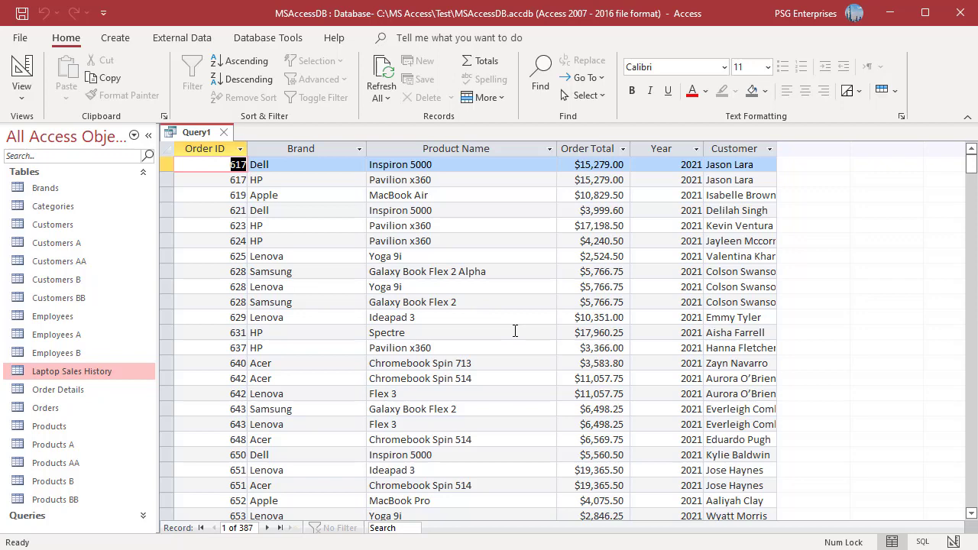
{"action": "left_click", "coordinate": [953, 542]}
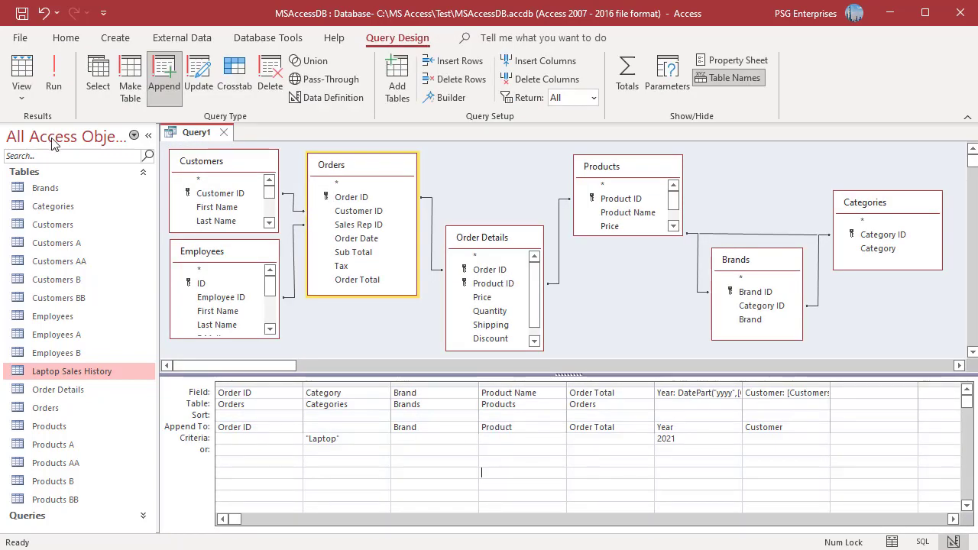
{"action": "left_click", "coordinate": [54, 89]}
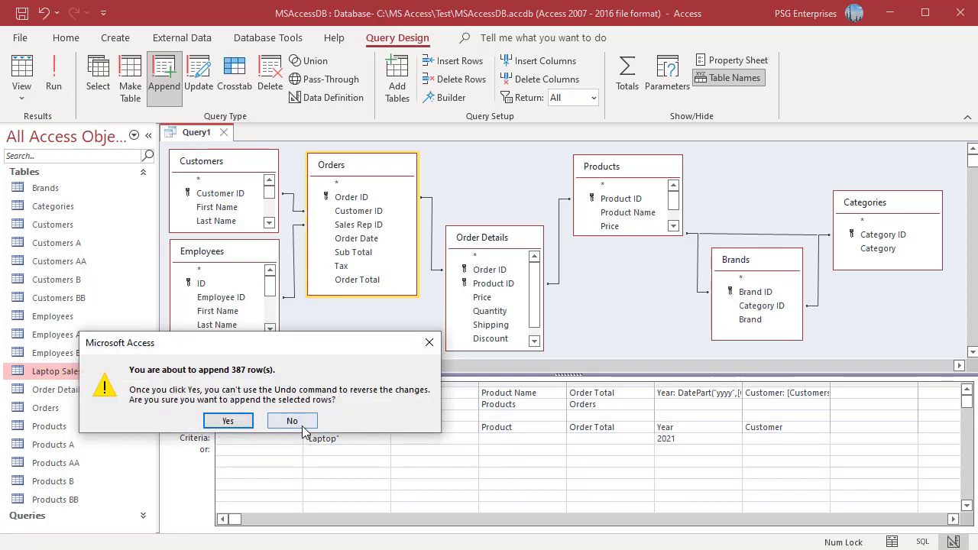
{"action": "left_click", "coordinate": [227, 422]}
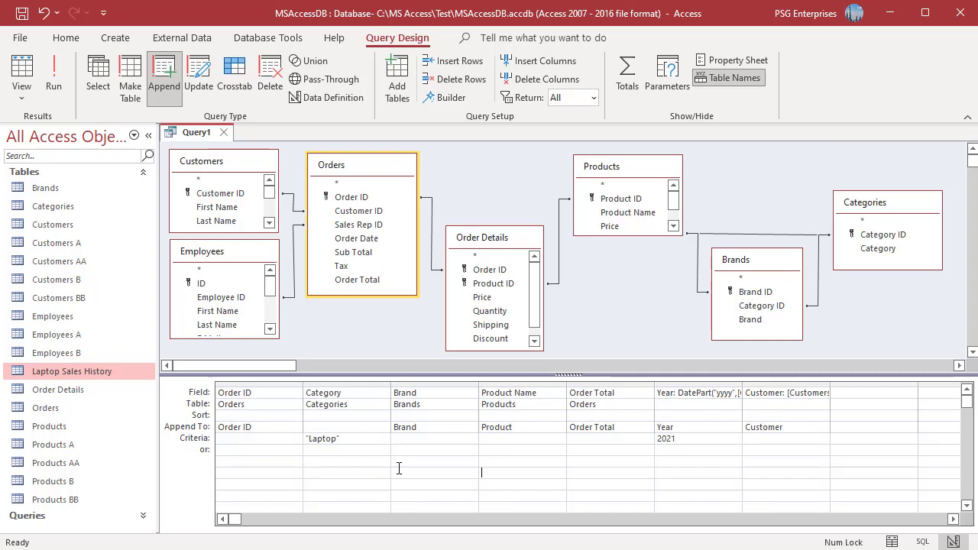
{"action": "double_click", "coordinate": [100, 372]}
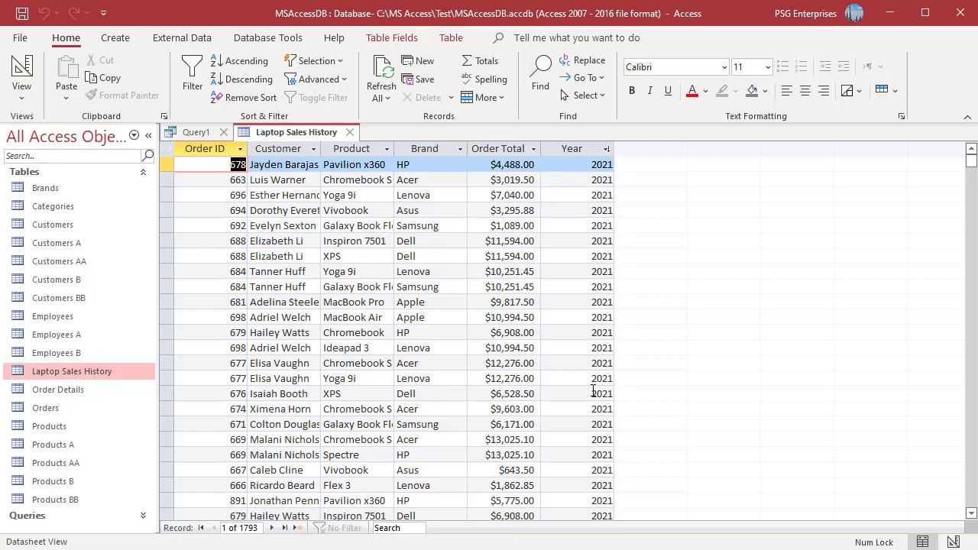
Step: Close the Laptop Sales History table
{"action": "key", "text": "ctrl+w"}
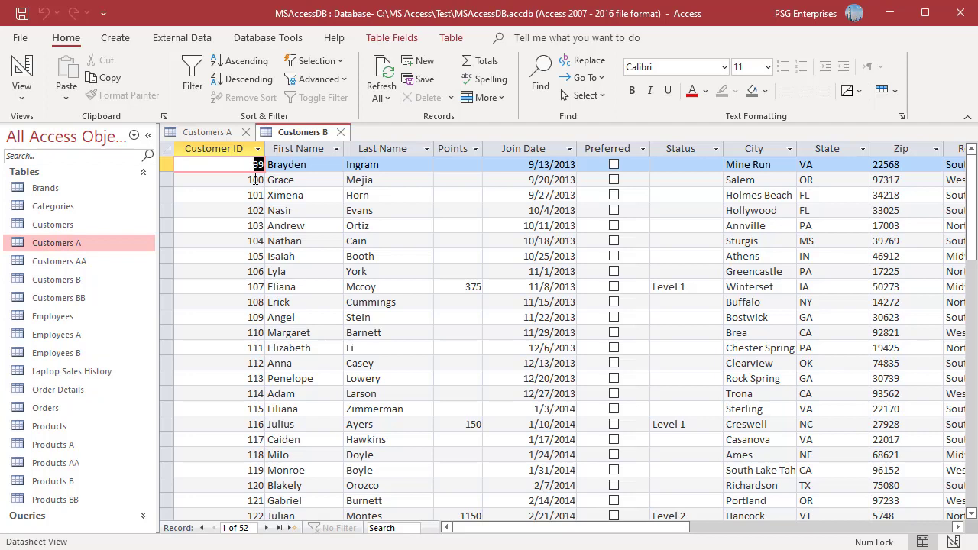
Step: Start a new query design with the Customers B table and its fields in the grid
{"action": "left_click", "coordinate": [216, 134]}
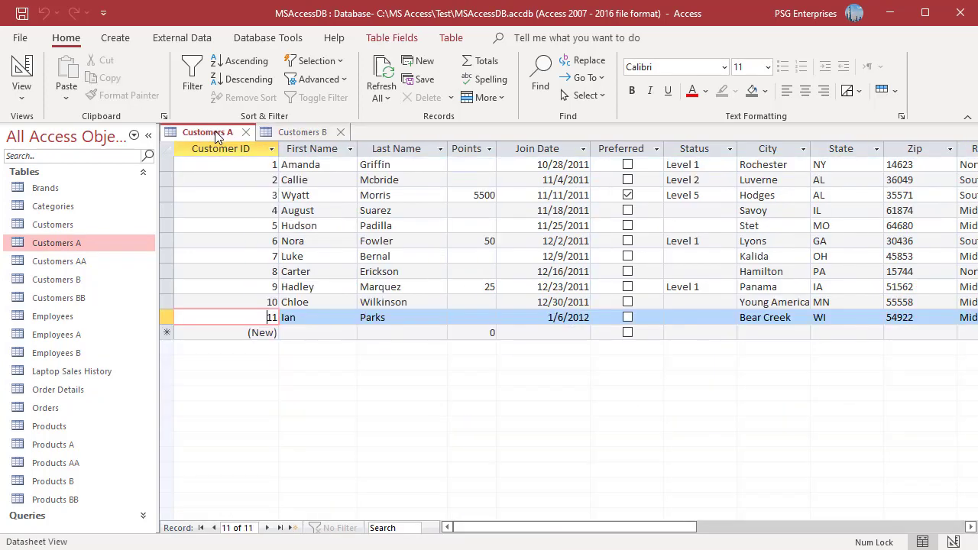
{"action": "left_click", "coordinate": [115, 38]}
{"action": "left_click", "coordinate": [221, 77]}
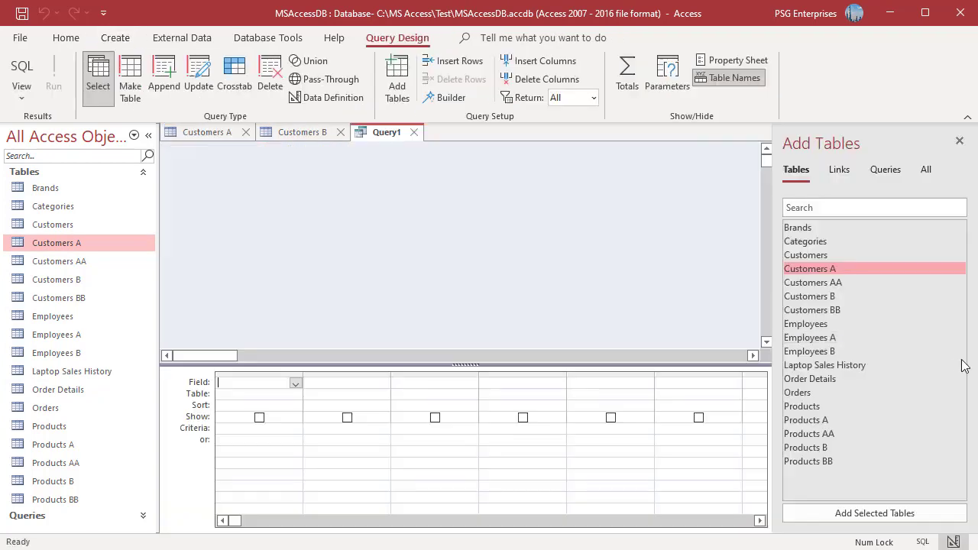
{"action": "double_click", "coordinate": [839, 297]}
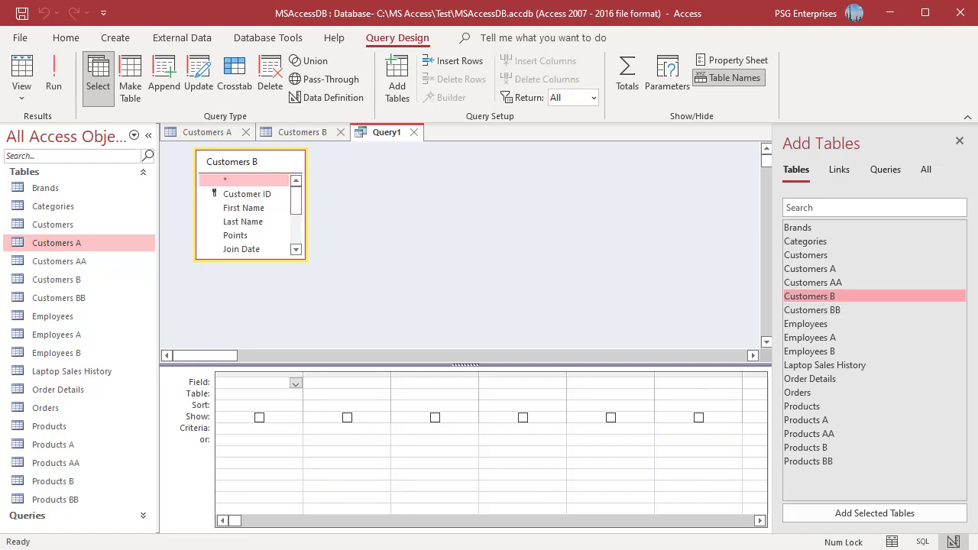
{"action": "left_click_drag", "start_coordinate": [250, 260], "coordinate": [250, 342]}
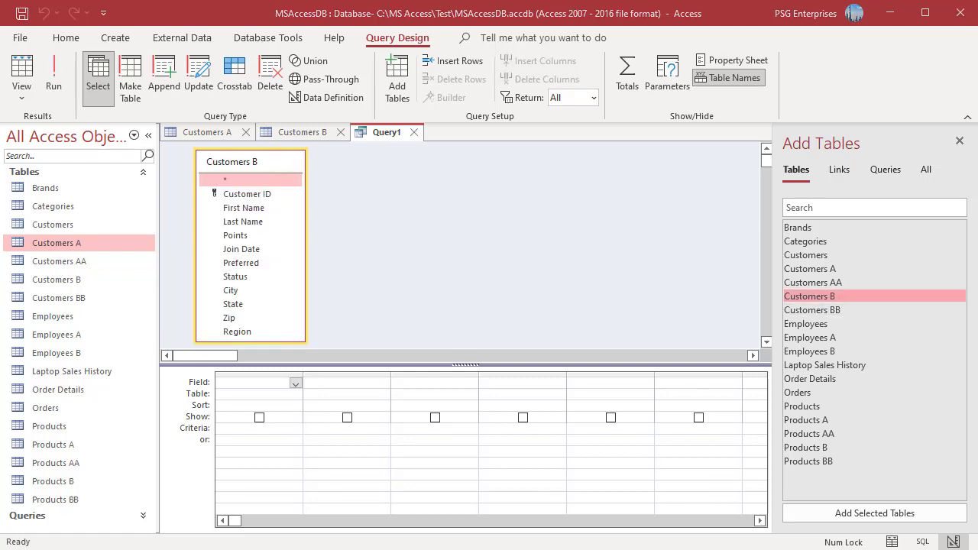
{"action": "double_click", "coordinate": [238, 209]}
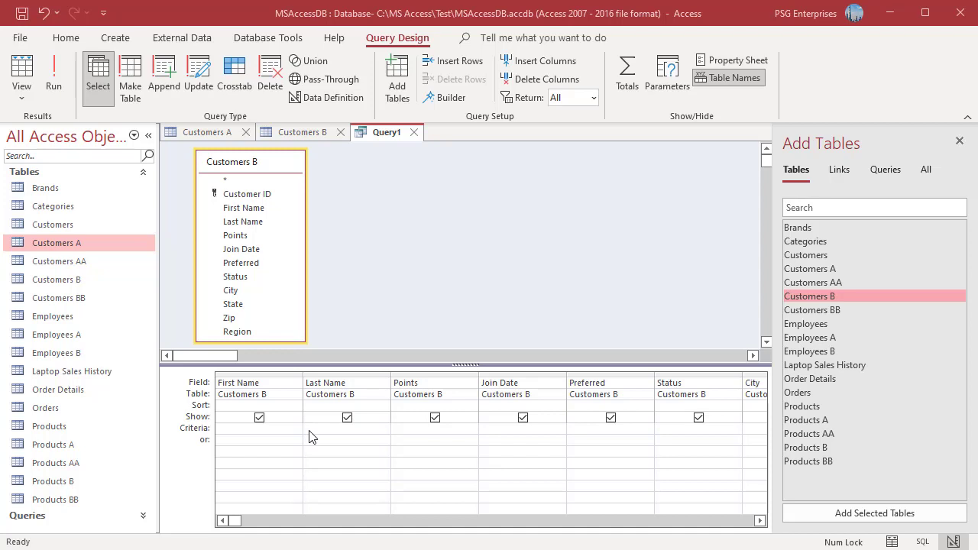
Step: Append the 52 Customers B rows into Customers A, check its 63 records, then close the tabs
{"action": "left_click", "coordinate": [166, 76]}
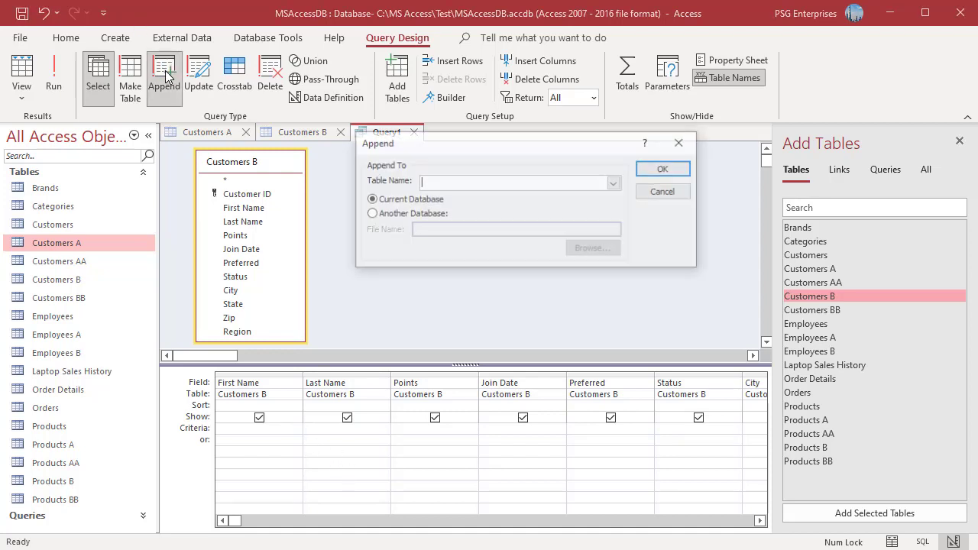
{"action": "left_click", "coordinate": [615, 184]}
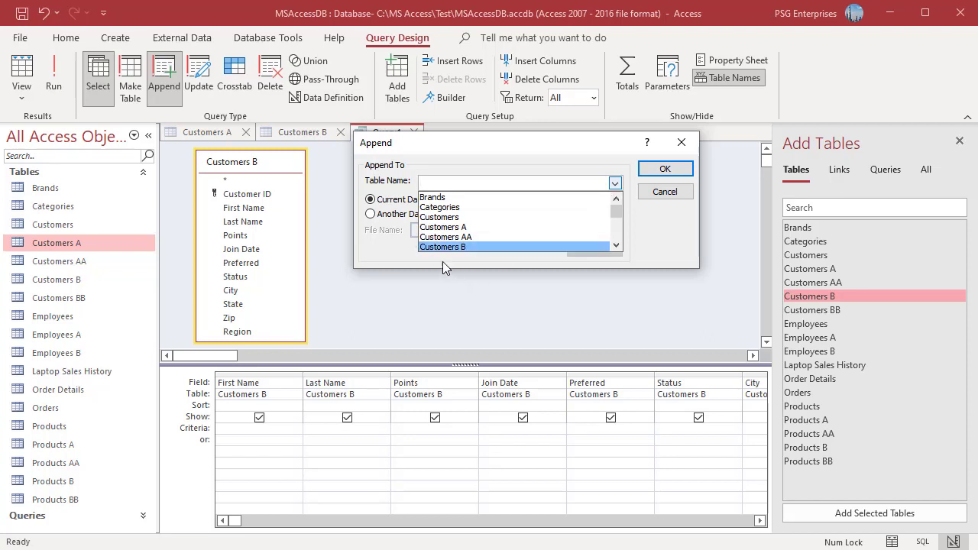
{"action": "left_click", "coordinate": [447, 228]}
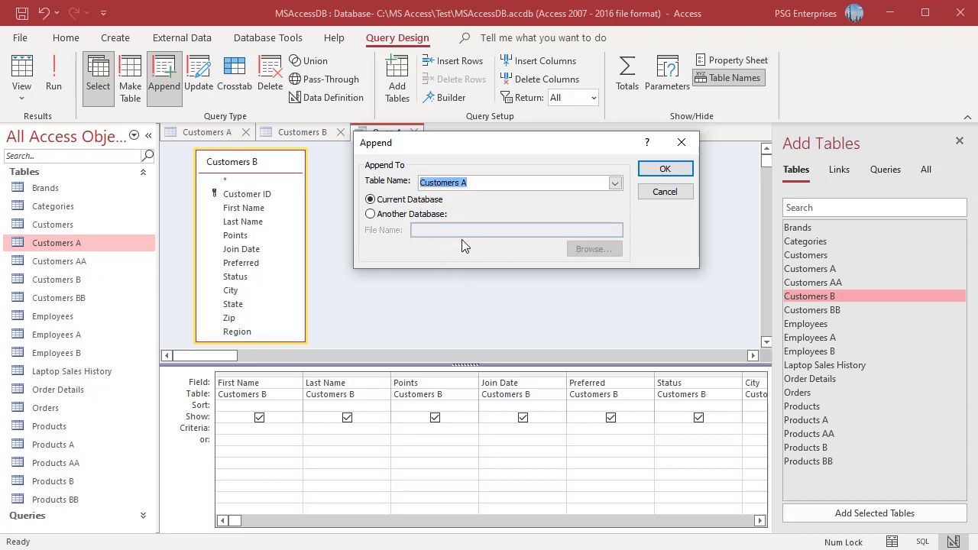
{"action": "left_click", "coordinate": [663, 166]}
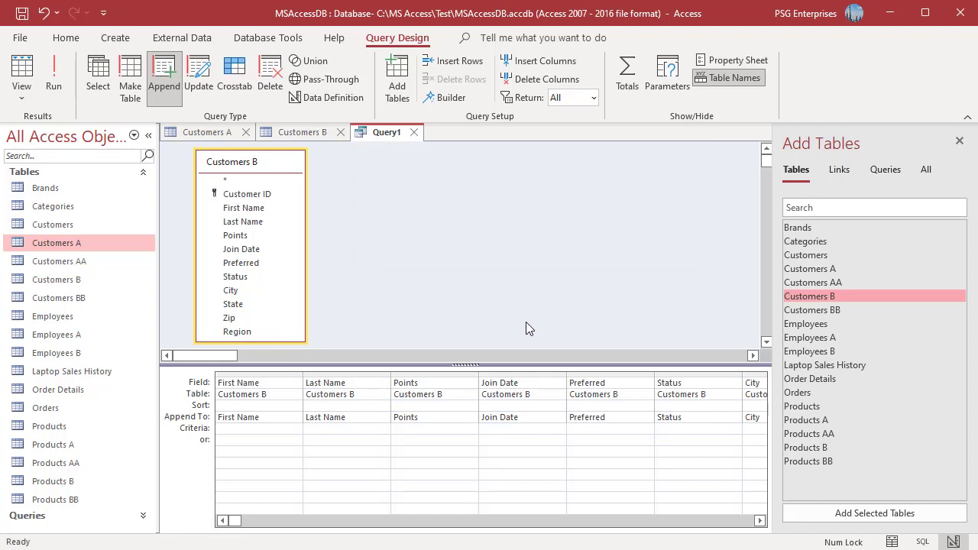
{"action": "left_click", "coordinate": [54, 86]}
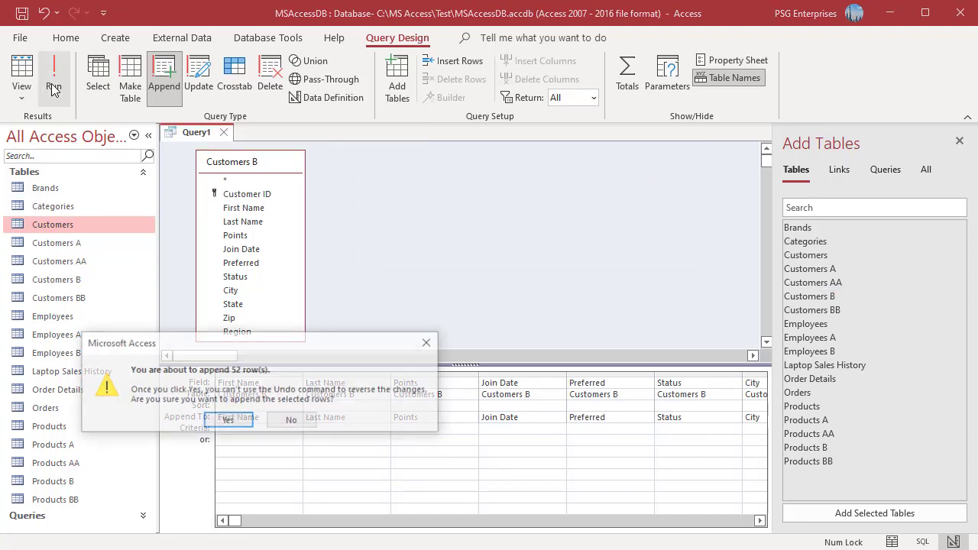
{"action": "left_click", "coordinate": [228, 421]}
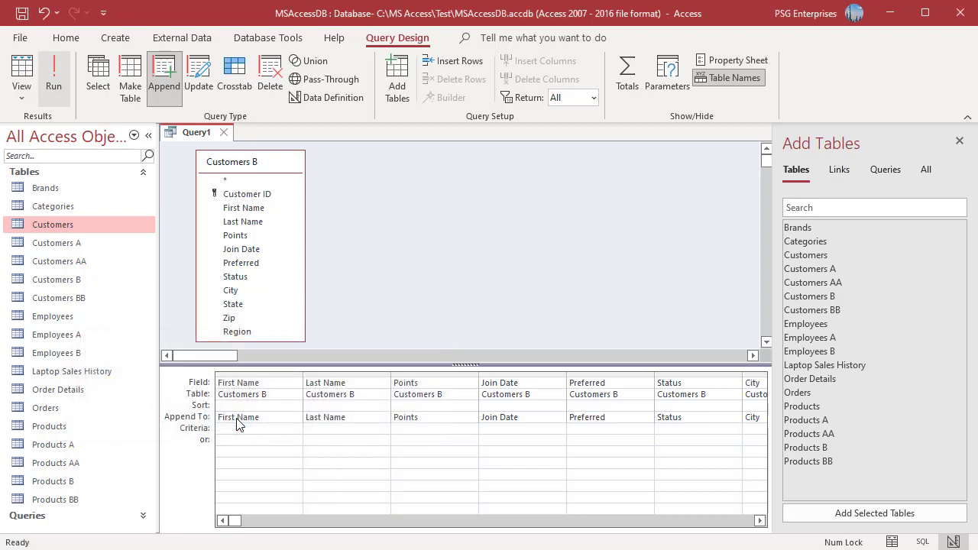
{"action": "double_click", "coordinate": [56, 242]}
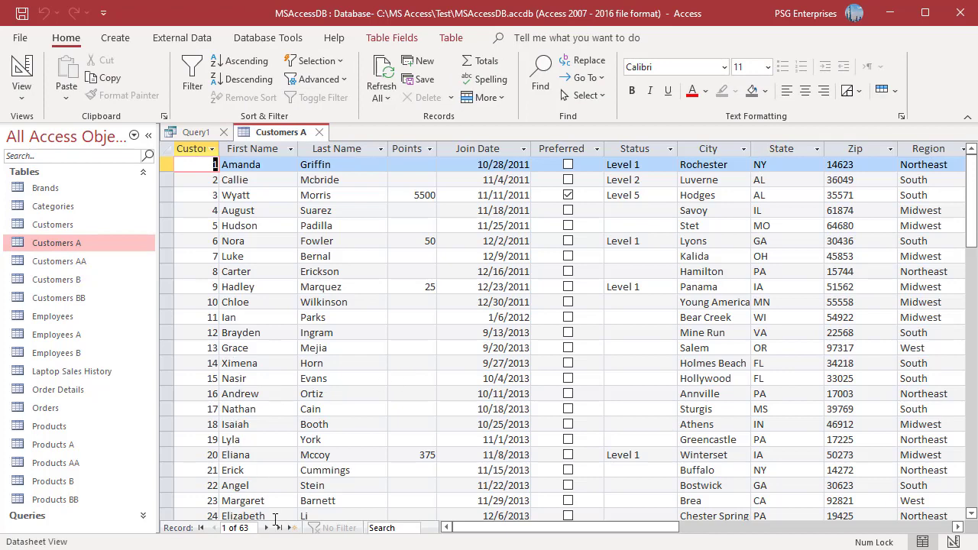
{"action": "key", "text": "ctrl+F4"}
{"action": "key", "text": "ctrl+F4"}
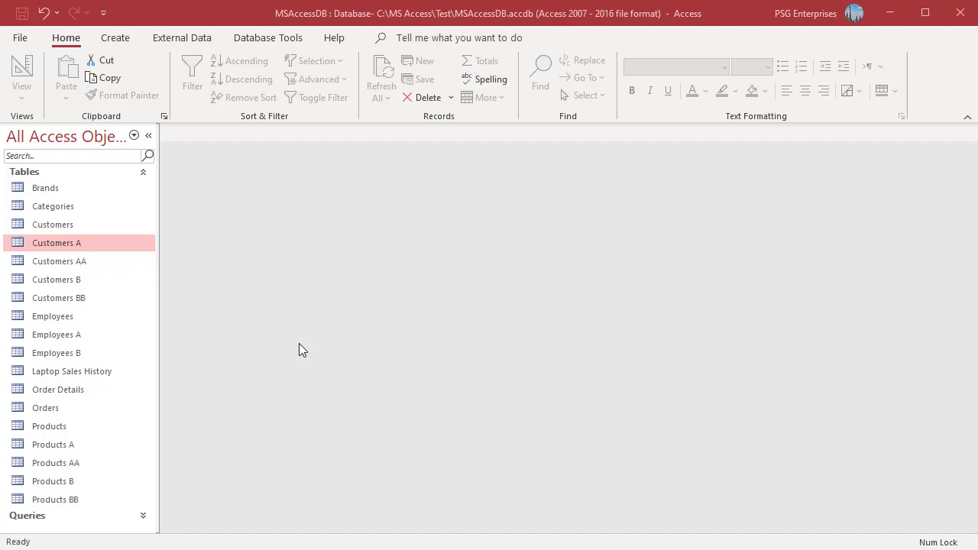
Step: Create a new query design with all Customers BB fields included
{"action": "left_click", "coordinate": [116, 39]}
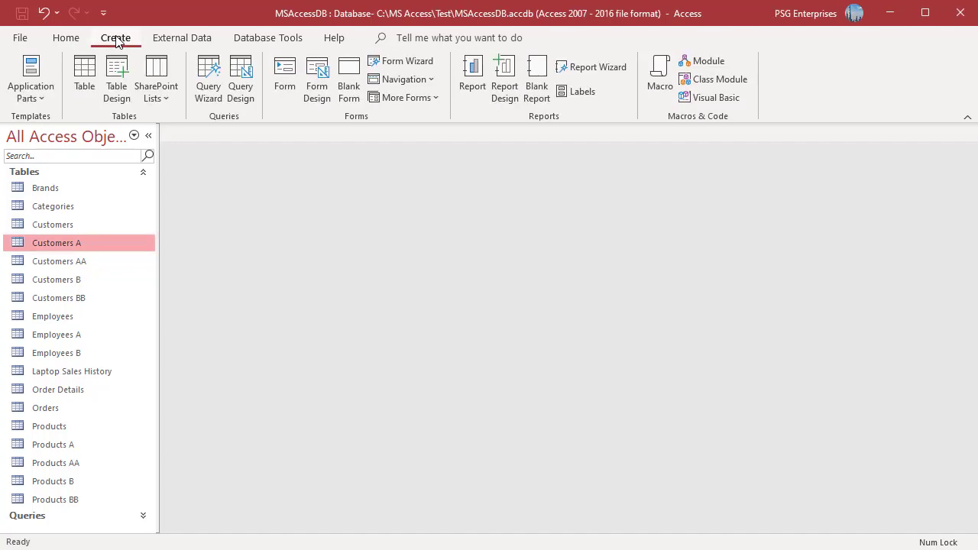
{"action": "left_click", "coordinate": [240, 90]}
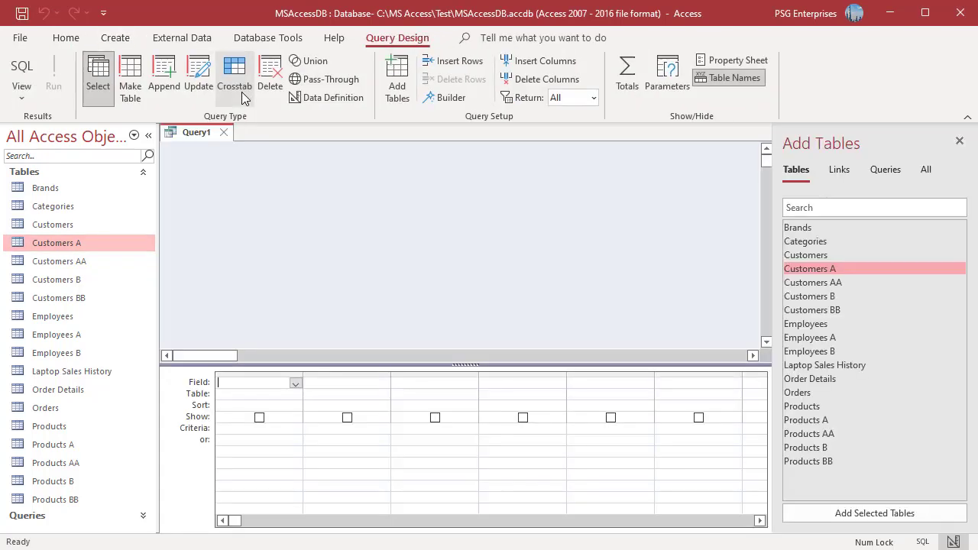
{"action": "double_click", "coordinate": [840, 311]}
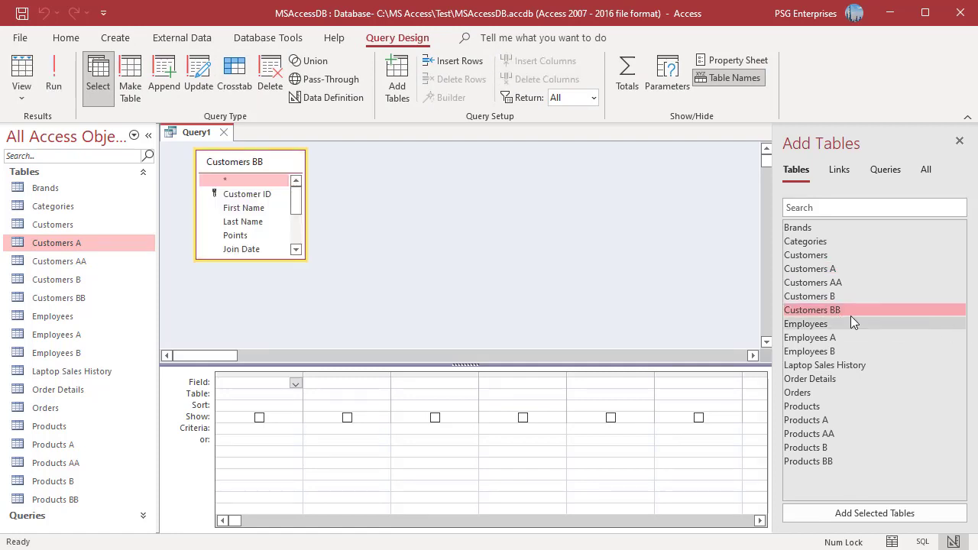
{"action": "double_click", "coordinate": [261, 181]}
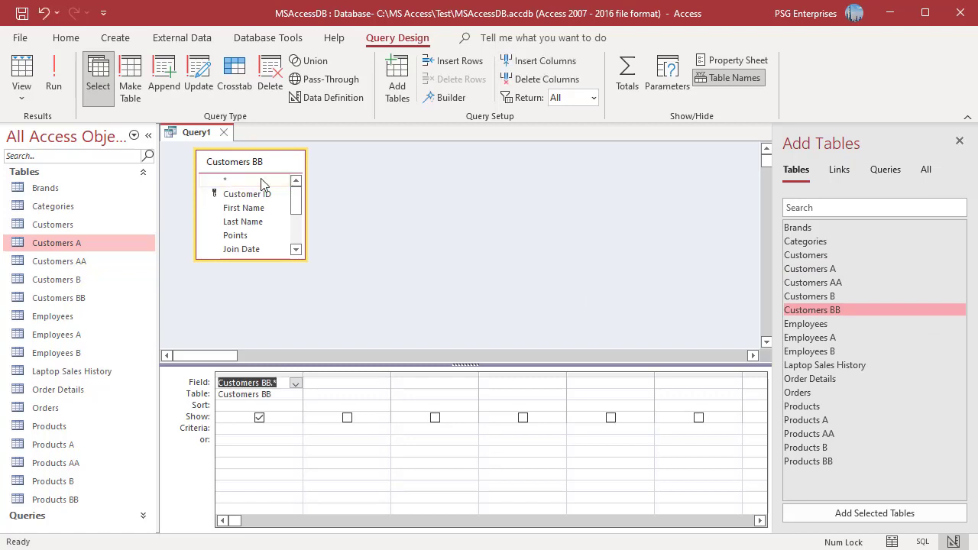
Step: Append the 52 Customers BB rows into Customers AA and open Customers AA to review
{"action": "left_click", "coordinate": [163, 71]}
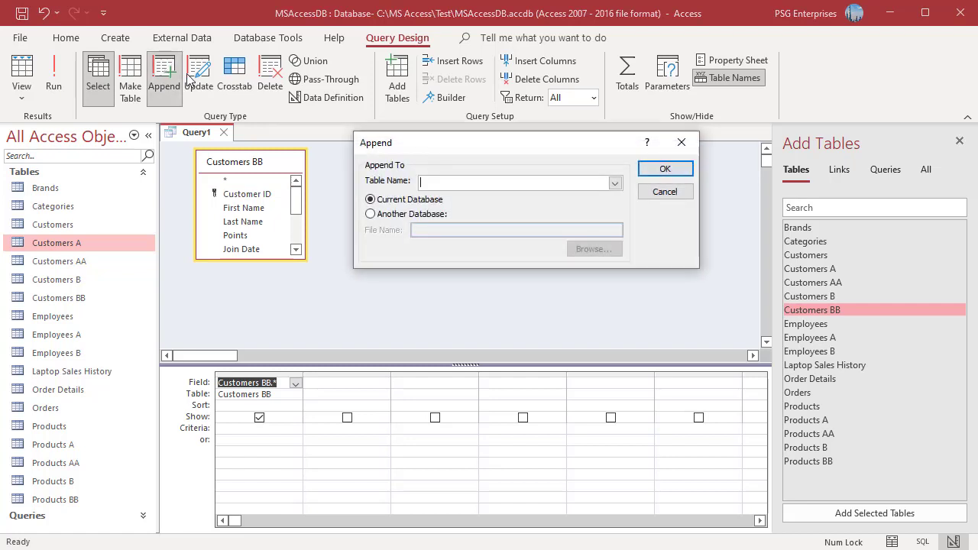
{"action": "left_click", "coordinate": [615, 184]}
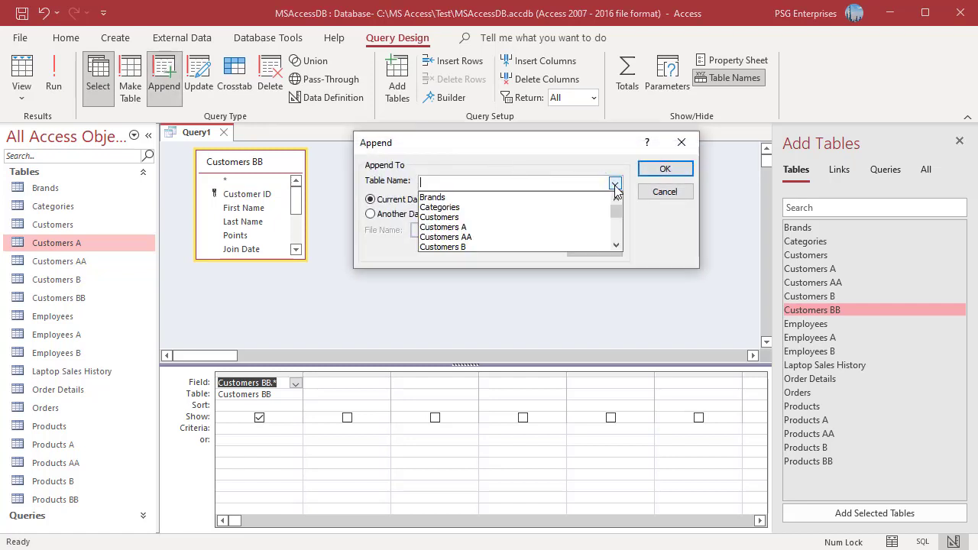
{"action": "left_click", "coordinate": [462, 238]}
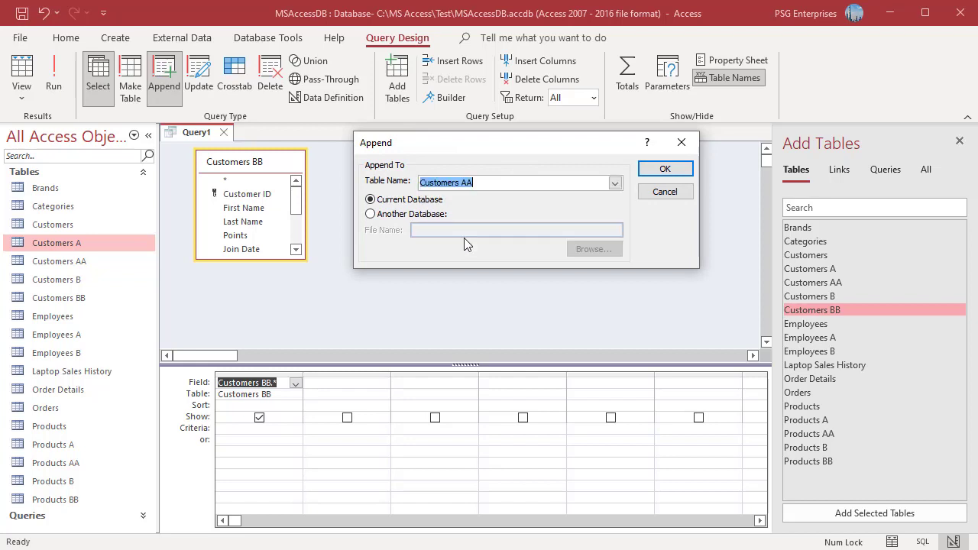
{"action": "left_click", "coordinate": [647, 174]}
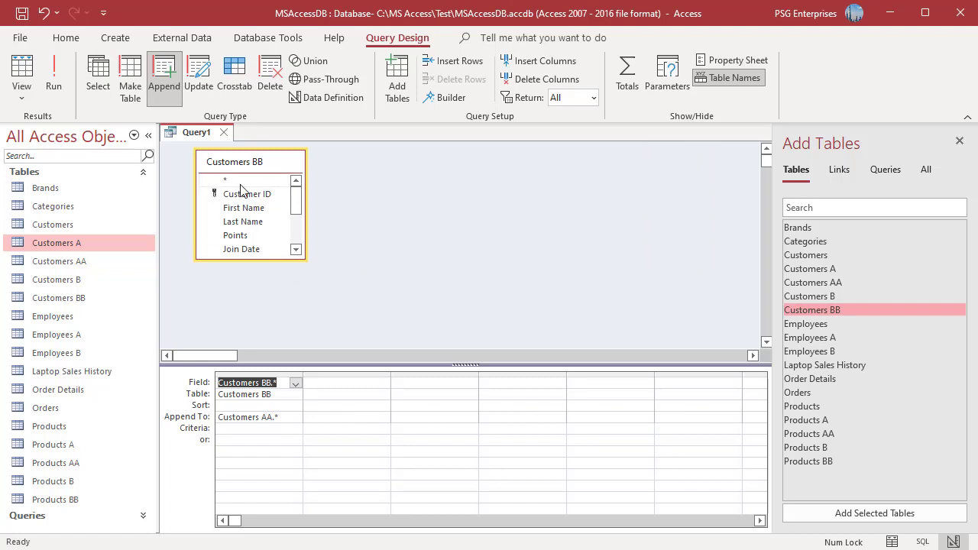
{"action": "left_click", "coordinate": [53, 76]}
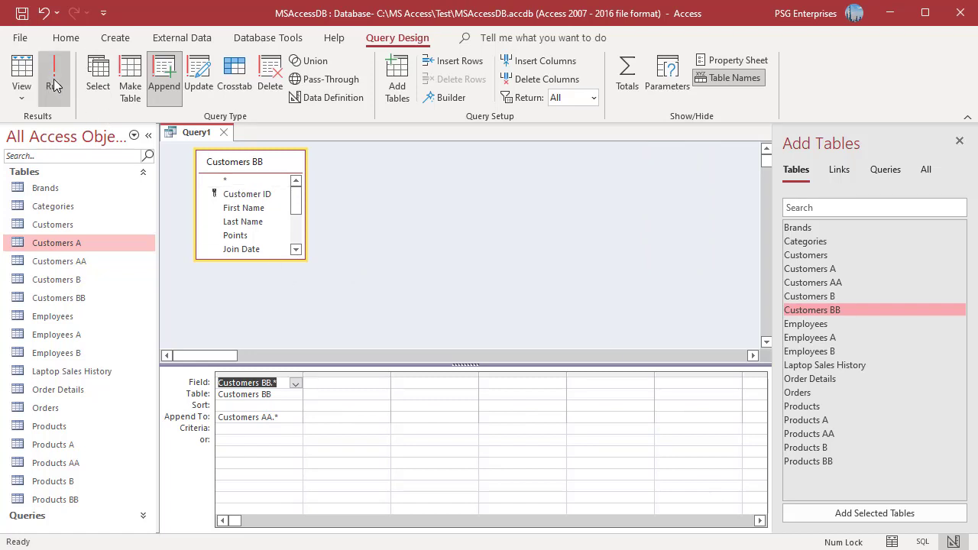
{"action": "left_click", "coordinate": [227, 421]}
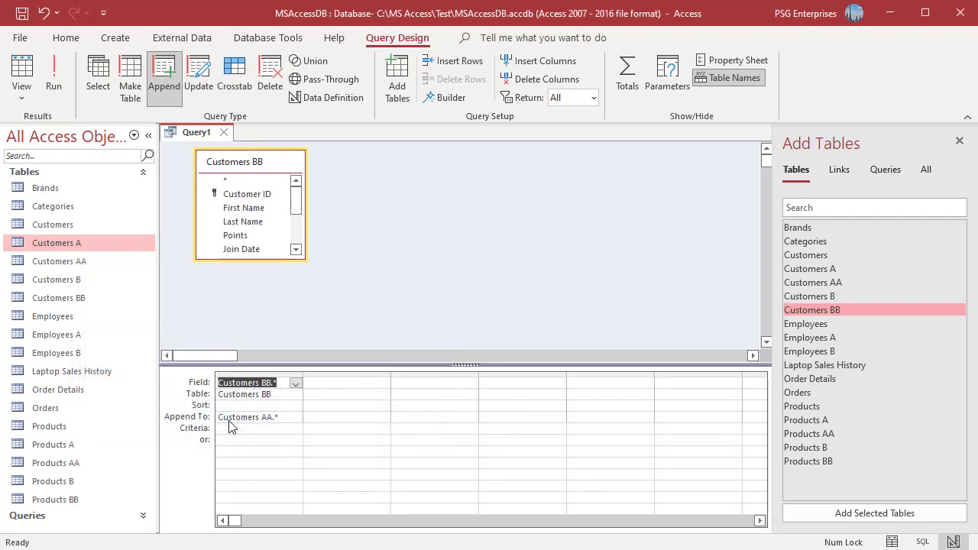
{"action": "double_click", "coordinate": [56, 262]}
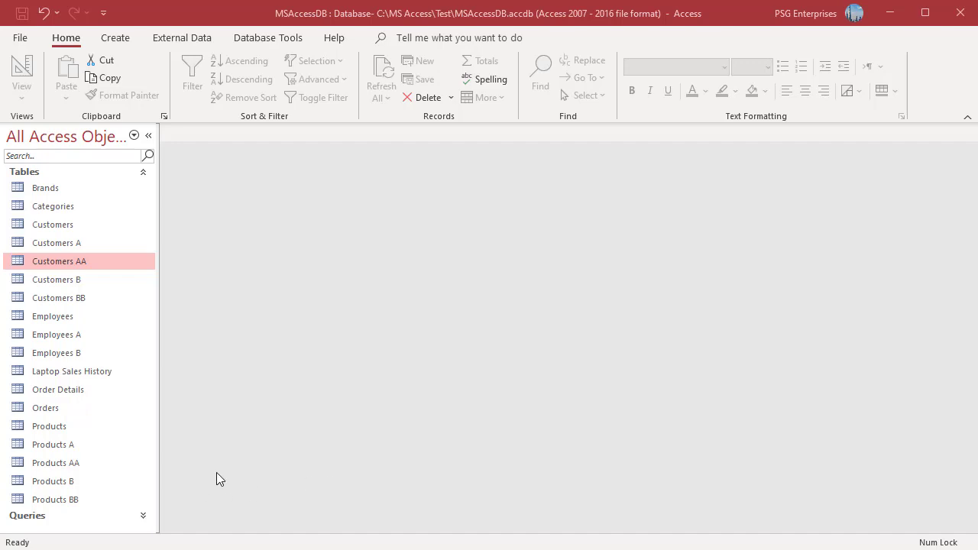
{"action": "double_click", "coordinate": [57, 448]}
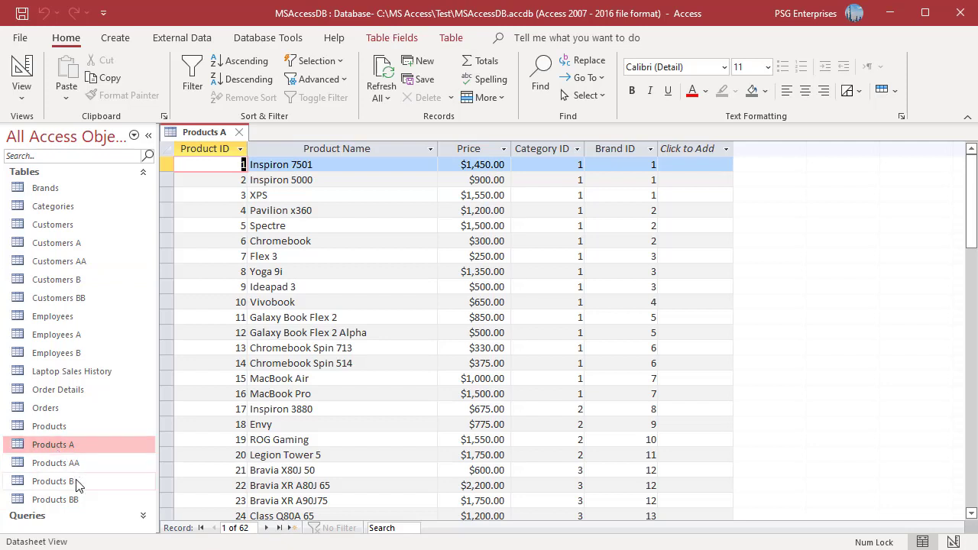
{"action": "double_click", "coordinate": [76, 479]}
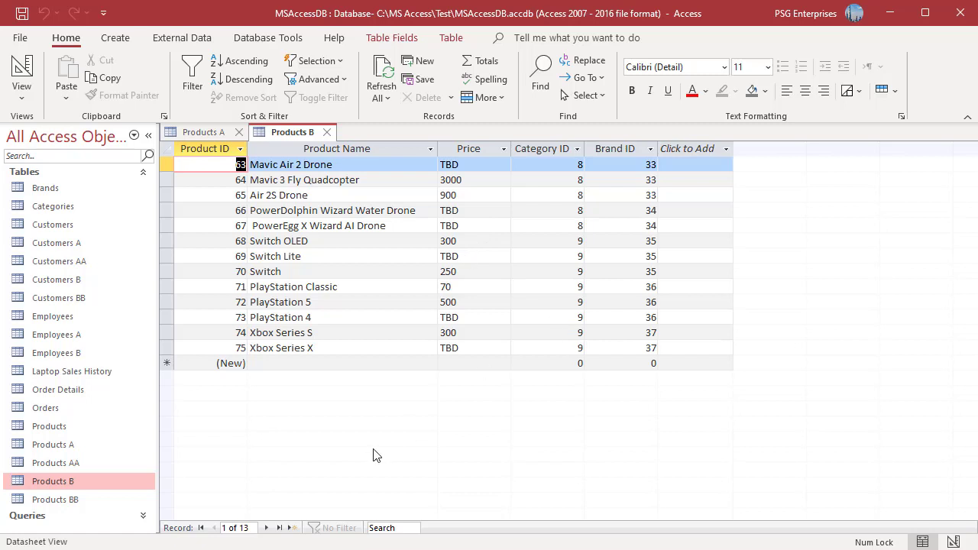
{"action": "key", "text": "ctrl+w"}
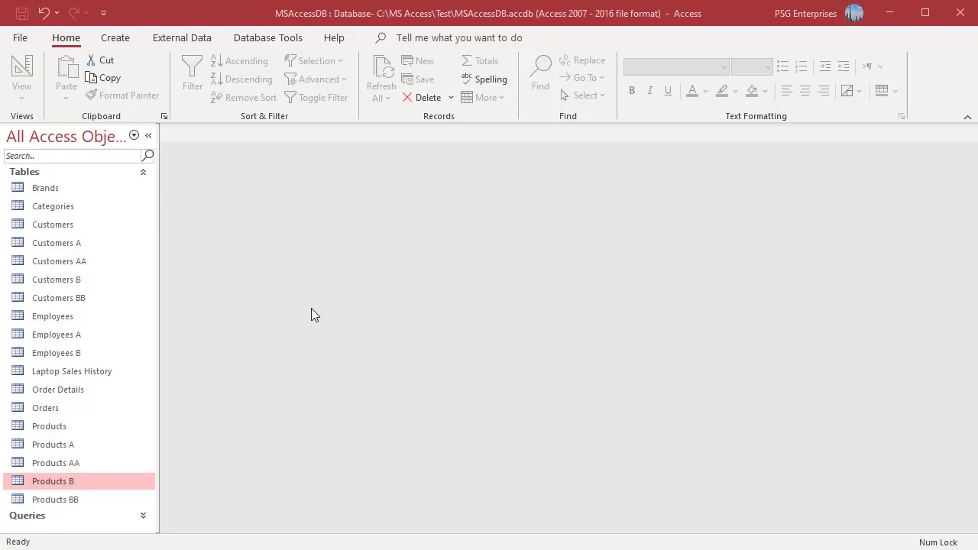
Step: Create a new query design with all Products B fields included
{"action": "left_click", "coordinate": [116, 40]}
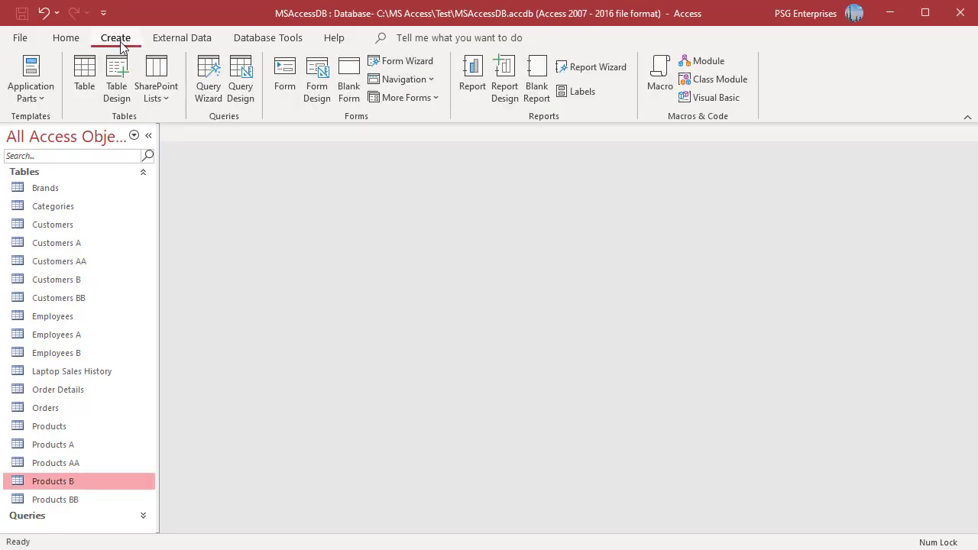
{"action": "left_click", "coordinate": [240, 92]}
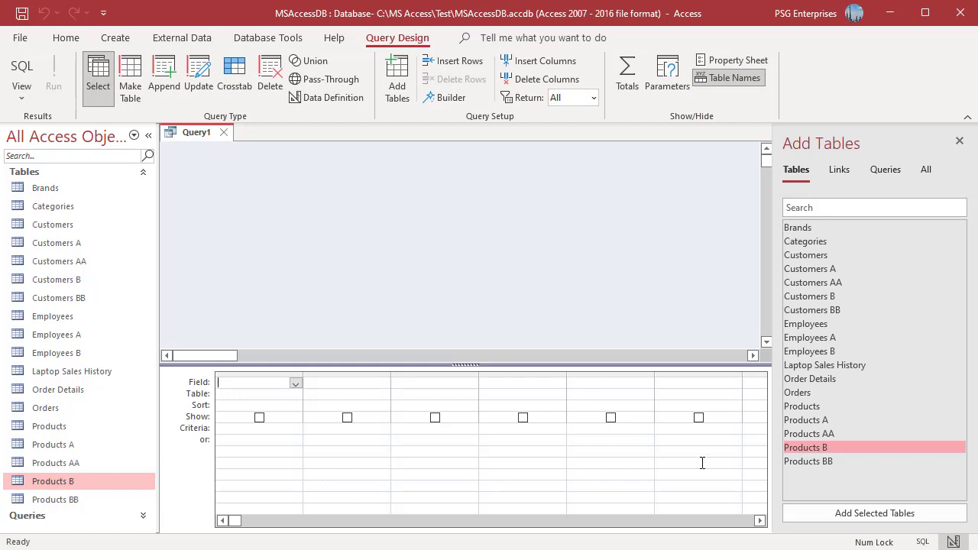
{"action": "double_click", "coordinate": [837, 447]}
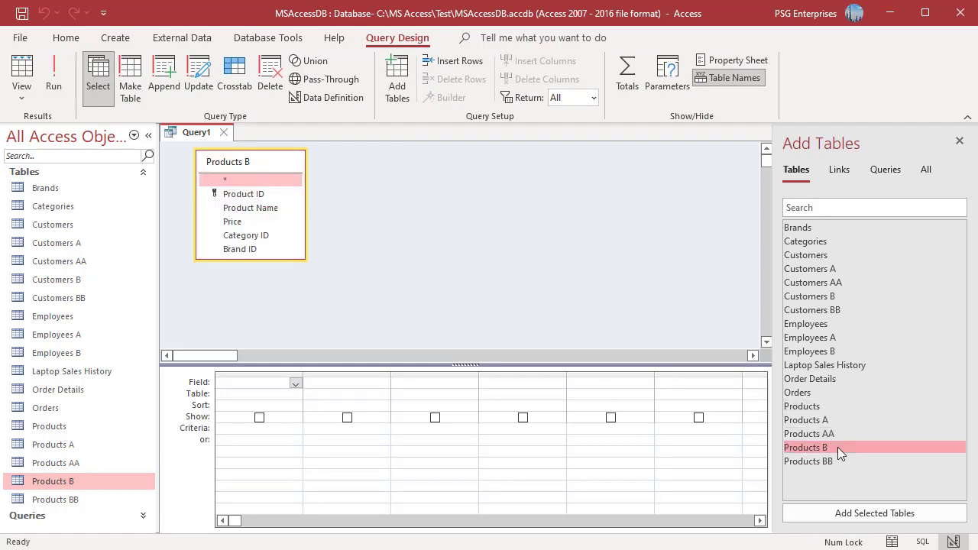
{"action": "double_click", "coordinate": [227, 181]}
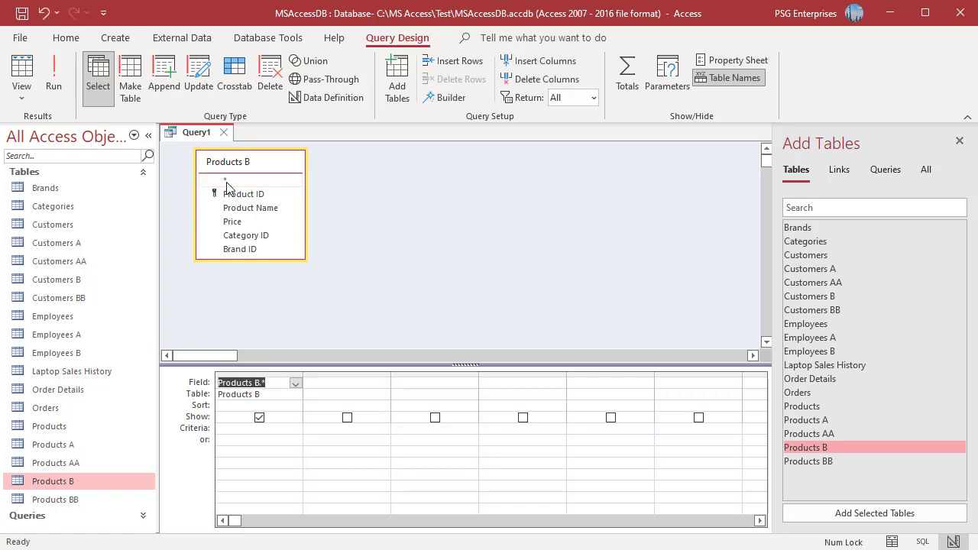
Step: Make it an append query targeting the Products A table
{"action": "left_click", "coordinate": [165, 76]}
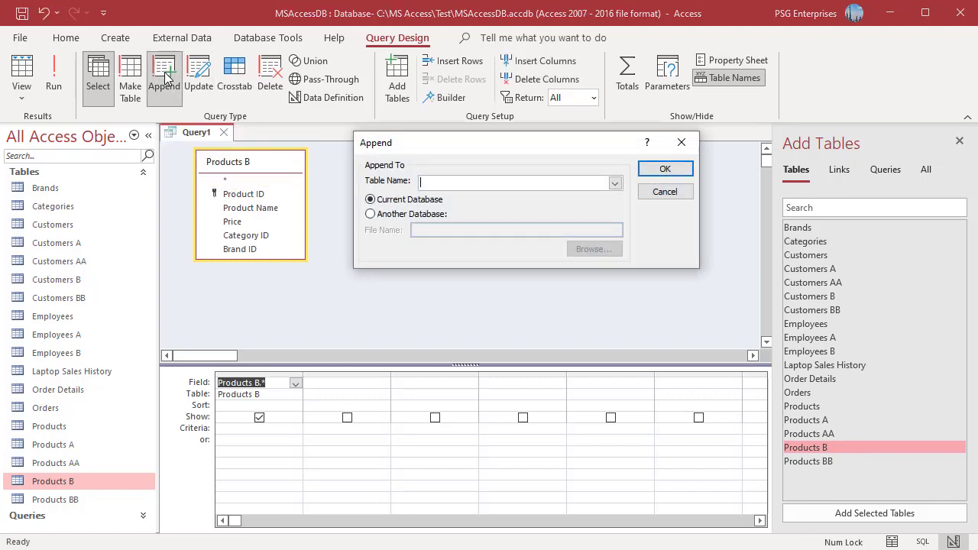
{"action": "left_click", "coordinate": [615, 184]}
{"action": "scroll", "coordinate": [497, 210], "scroll_direction": "down", "scroll_amount": 2}
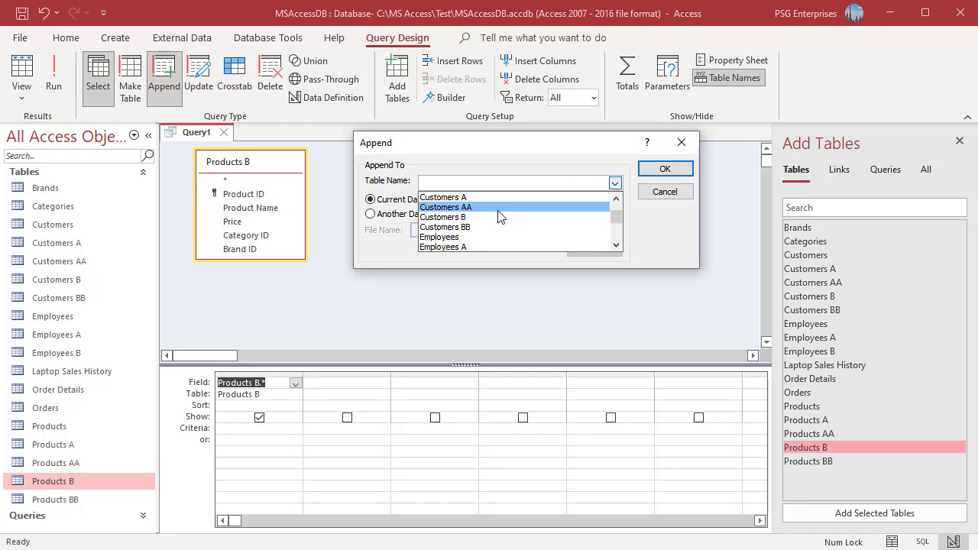
{"action": "scroll", "coordinate": [478, 220], "scroll_direction": "down", "scroll_amount": 2}
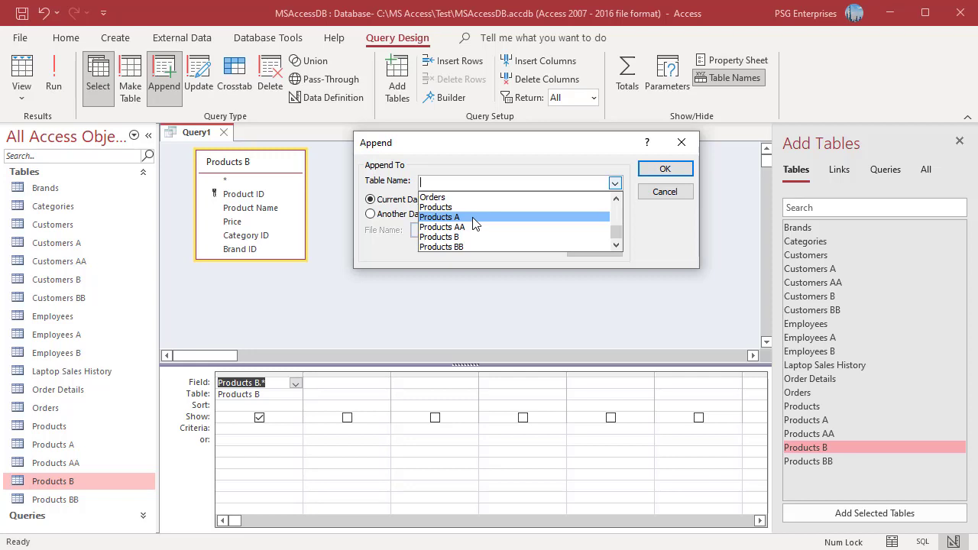
{"action": "left_click", "coordinate": [474, 217]}
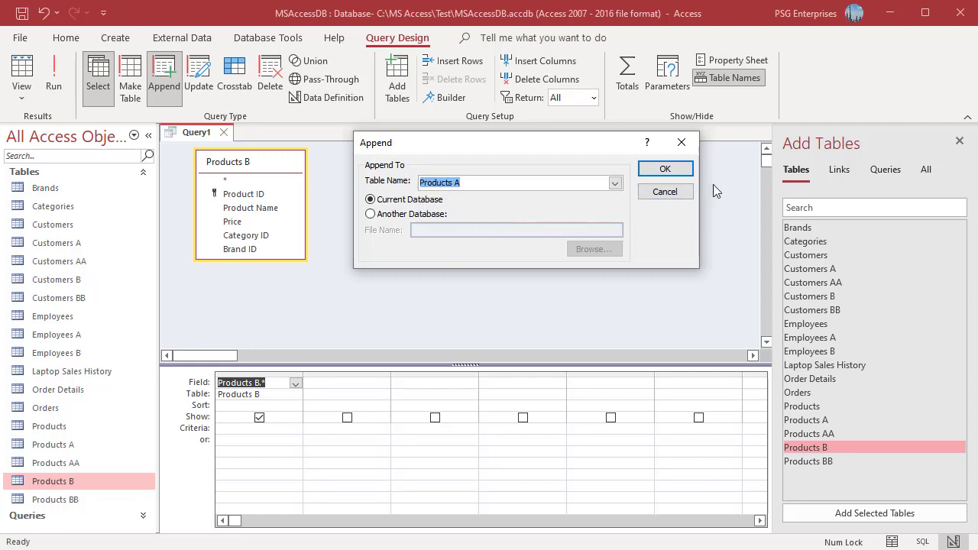
{"action": "left_click", "coordinate": [661, 169]}
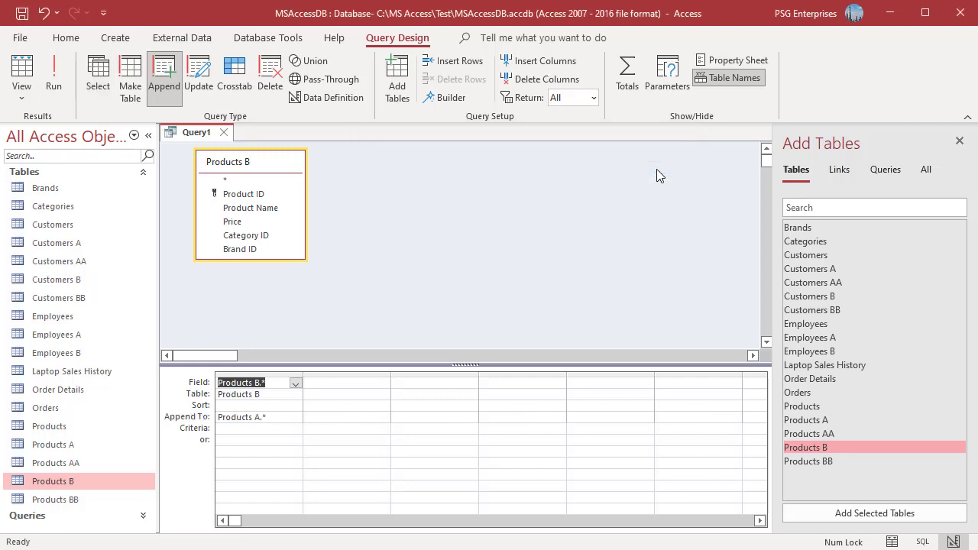
Step: Append the 13 Products B rows despite conversion errors and check Products A's 75 records
{"action": "left_click", "coordinate": [61, 85]}
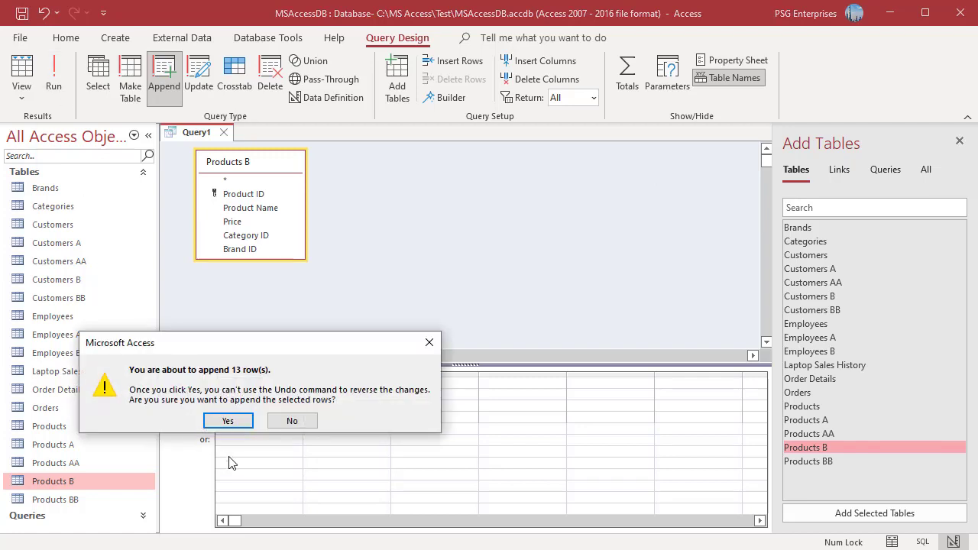
{"action": "left_click", "coordinate": [228, 421]}
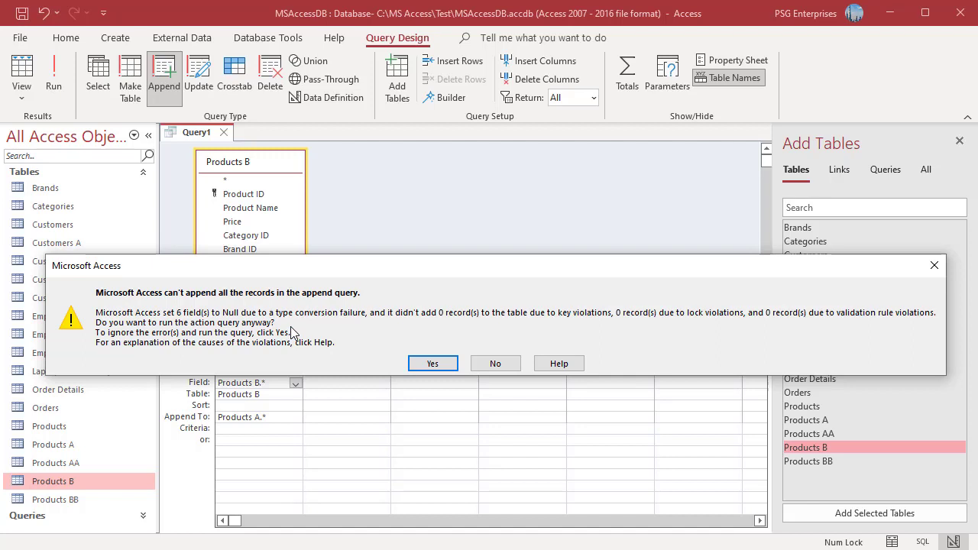
{"action": "left_click", "coordinate": [433, 363]}
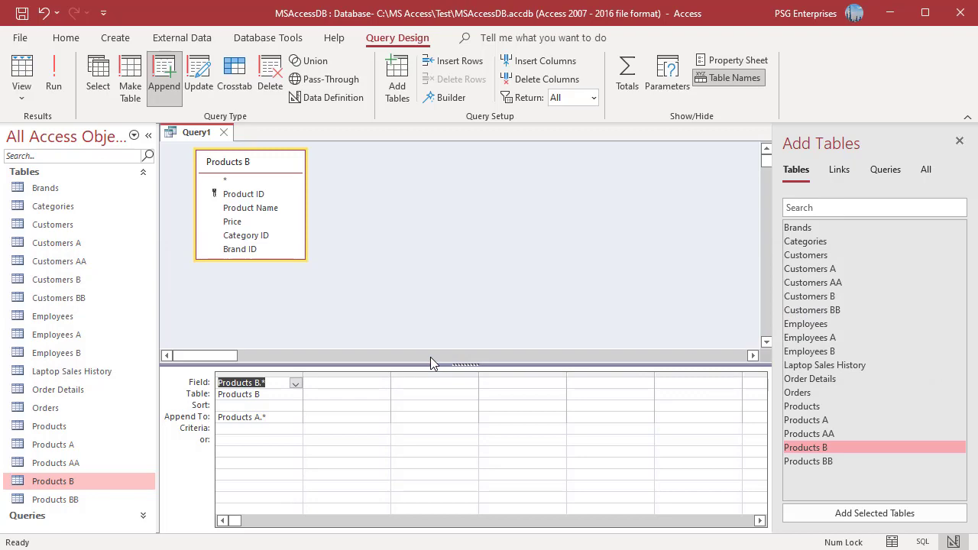
{"action": "double_click", "coordinate": [63, 445]}
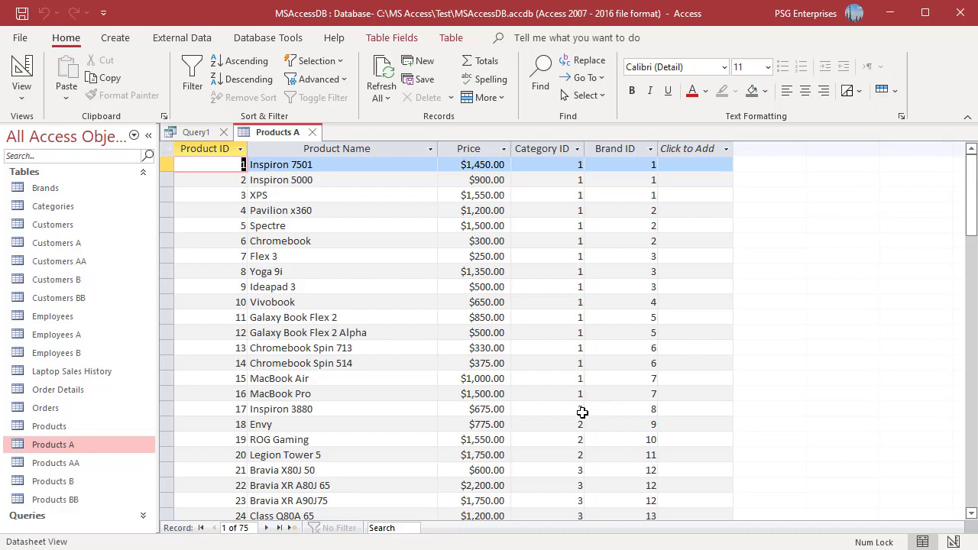
{"action": "scroll", "coordinate": [582, 413], "scroll_direction": "down", "scroll_amount": 19}
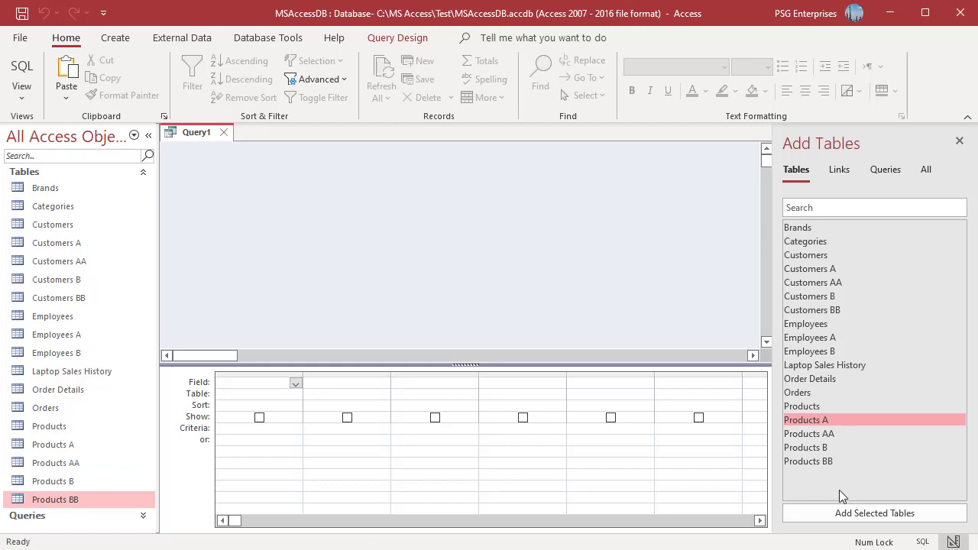
Step: Add Products AA to the query and make it an append query into Products BB
{"action": "double_click", "coordinate": [833, 434]}
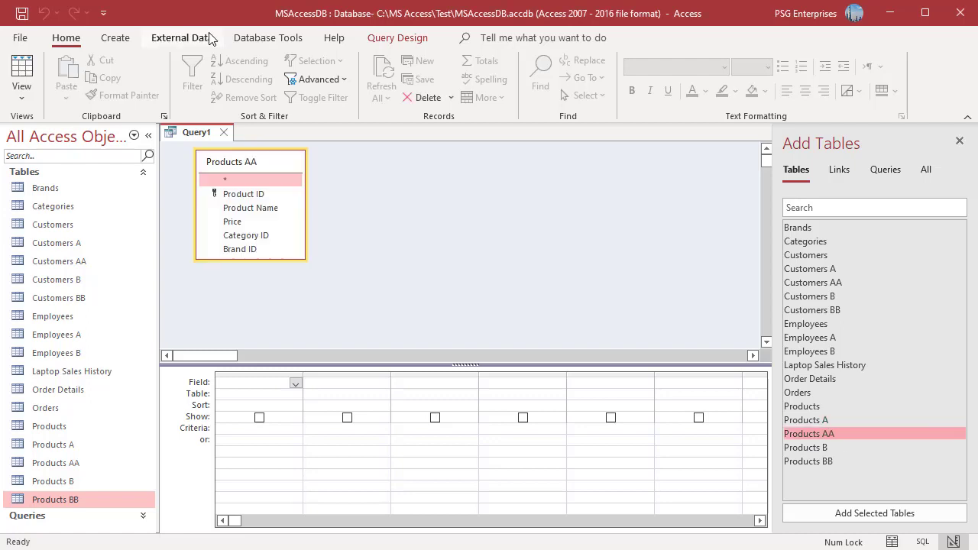
{"action": "left_click", "coordinate": [381, 39]}
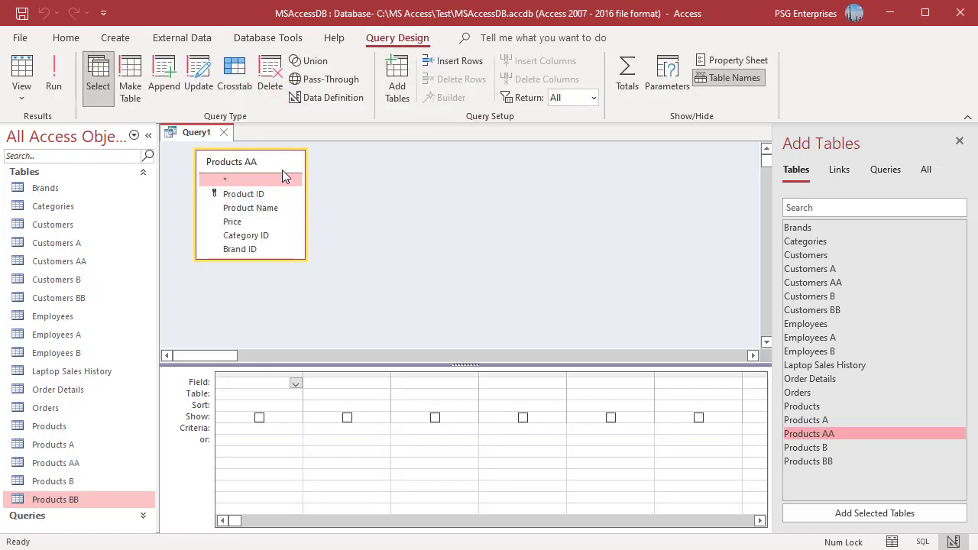
{"action": "left_click", "coordinate": [166, 77]}
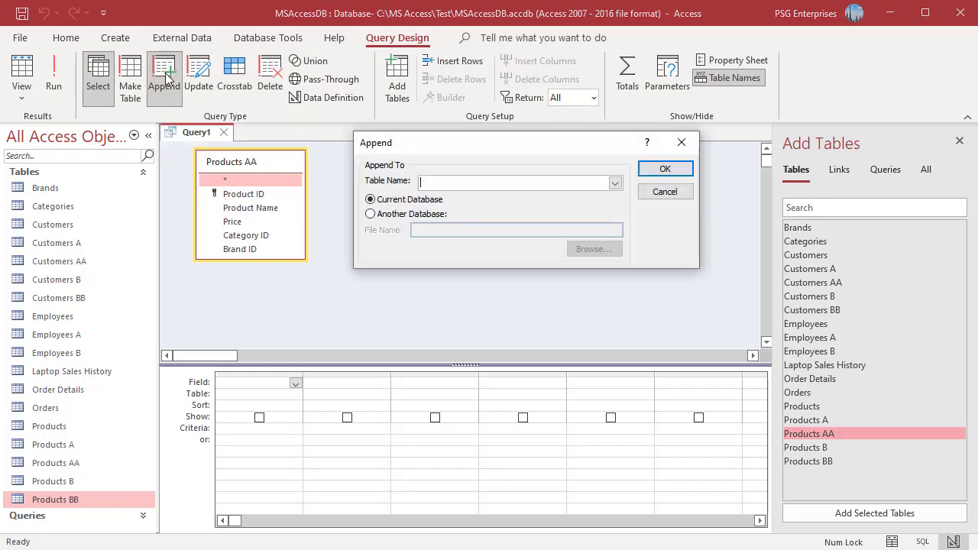
{"action": "left_click", "coordinate": [616, 184]}
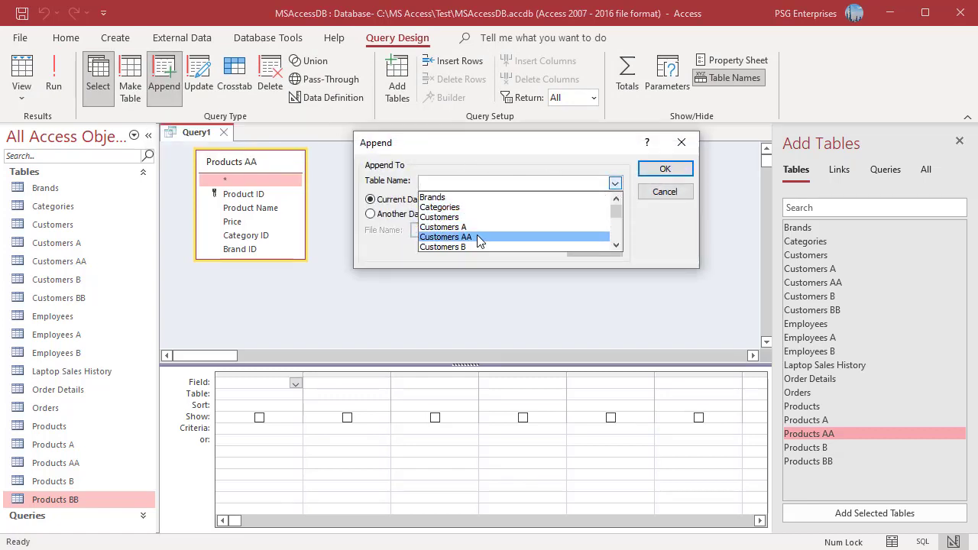
{"action": "scroll", "coordinate": [482, 237], "scroll_direction": "down", "scroll_amount": 3}
{"action": "scroll", "coordinate": [483, 237], "scroll_direction": "down", "scroll_amount": 1}
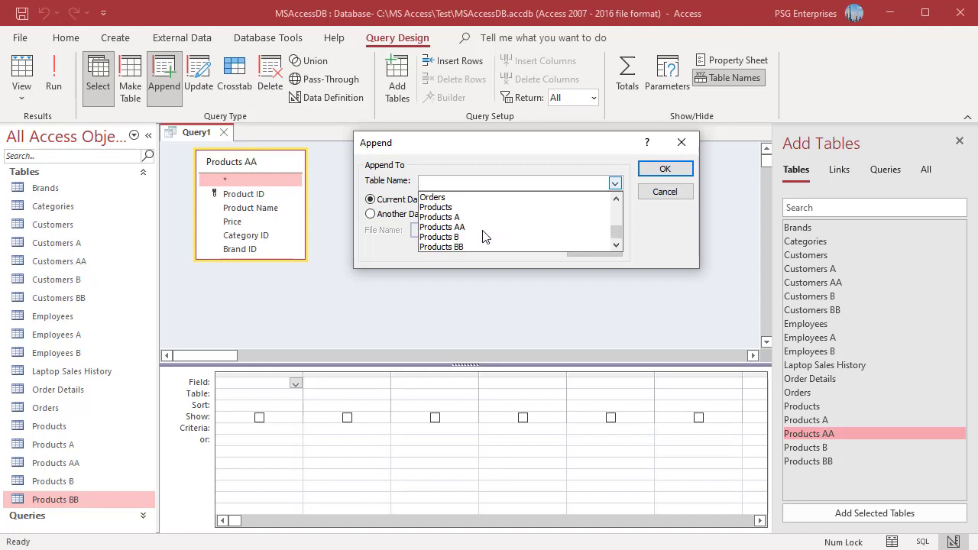
{"action": "left_click", "coordinate": [461, 245]}
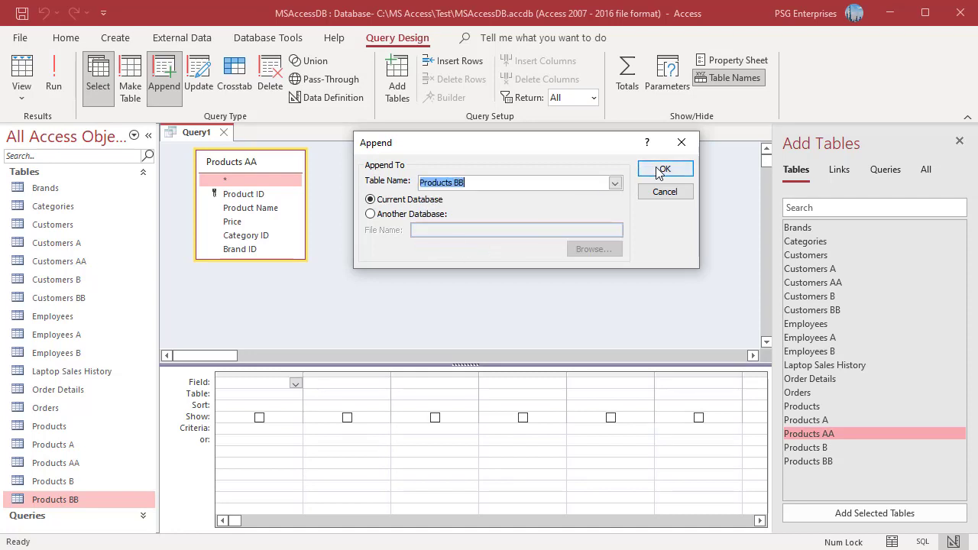
{"action": "left_click", "coordinate": [657, 169]}
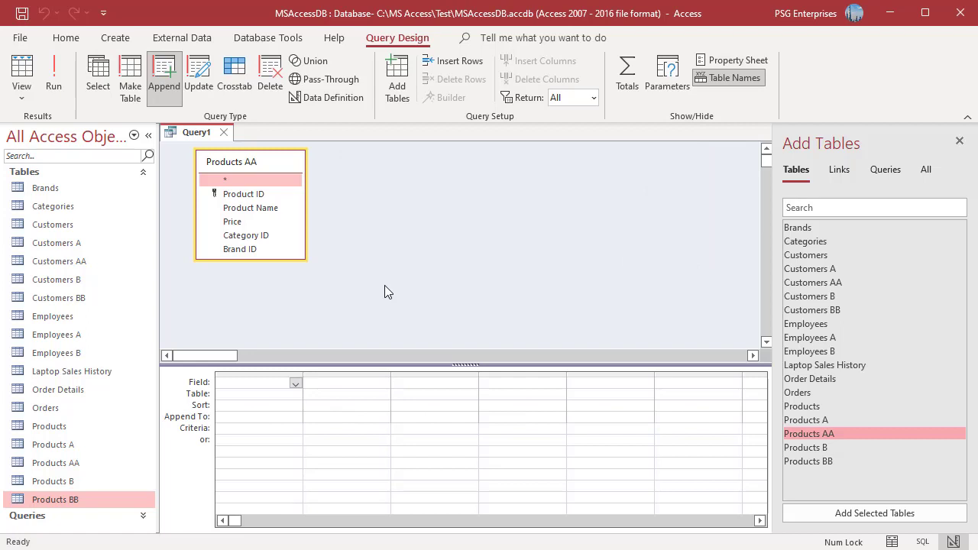
Step: Add all Products AA fields and run the append of 62 rows
{"action": "double_click", "coordinate": [240, 184]}
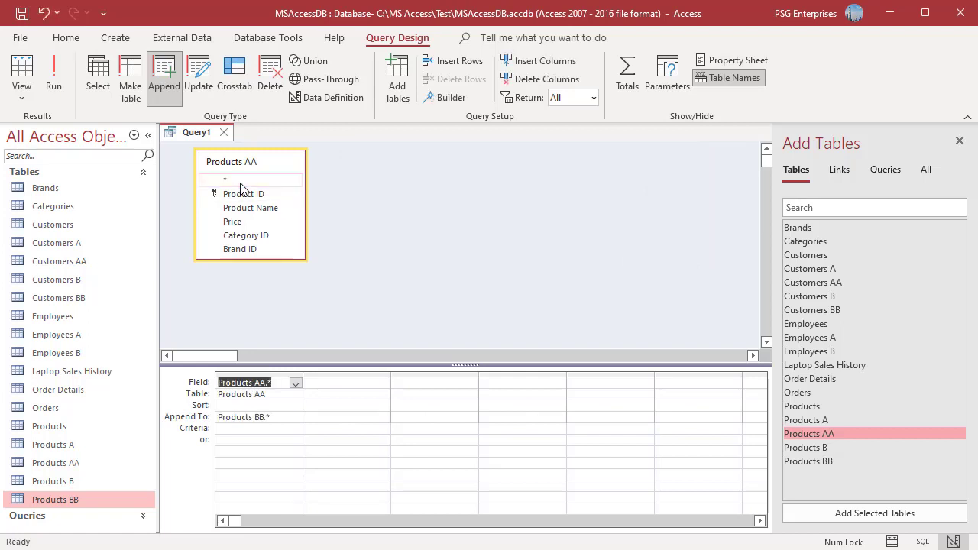
{"action": "left_click", "coordinate": [52, 89]}
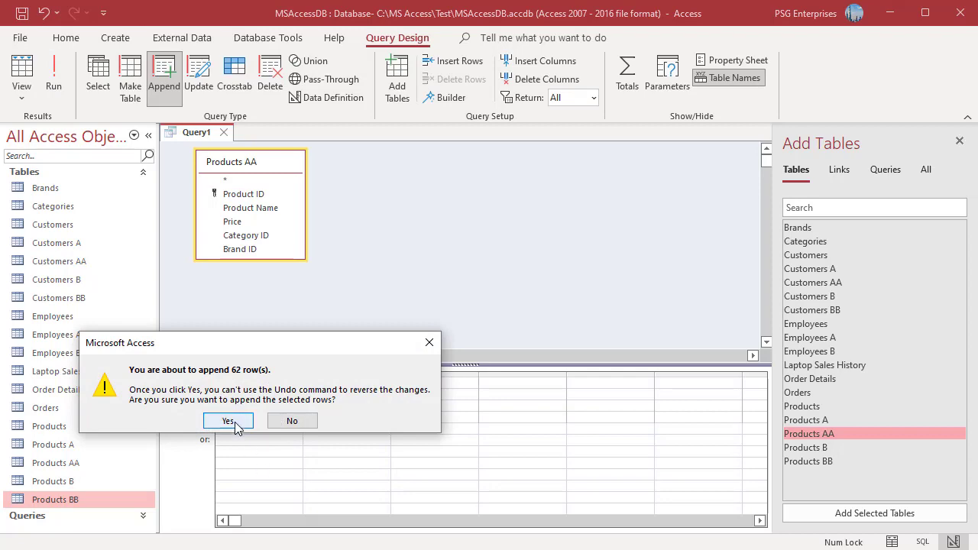
{"action": "left_click", "coordinate": [235, 422]}
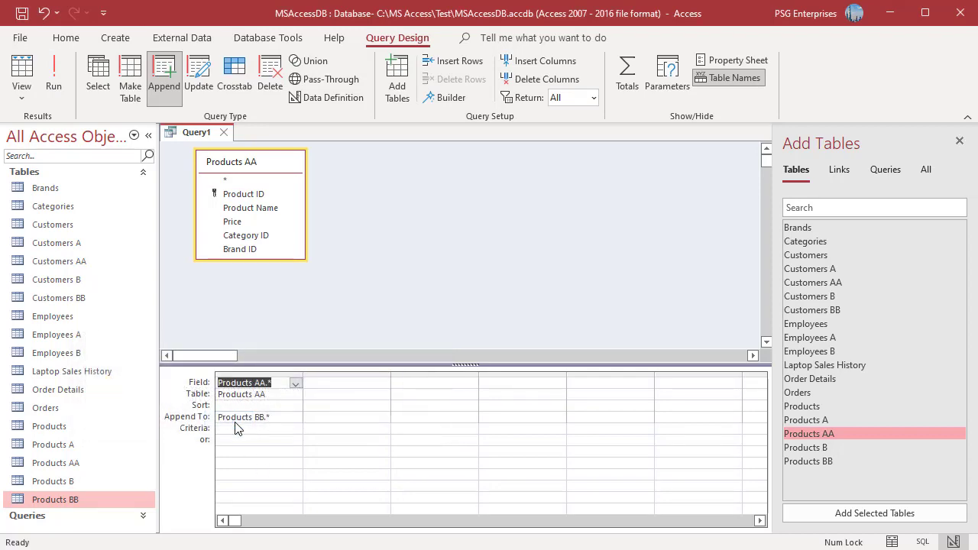
Step: Open Products BB and scroll through its 75 records, ending at ID 75
{"action": "double_click", "coordinate": [96, 500]}
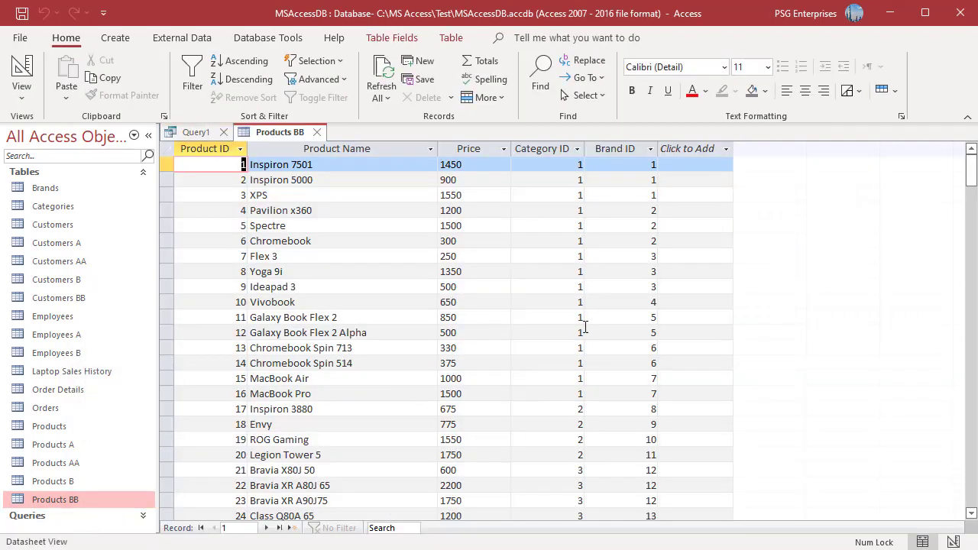
{"action": "scroll", "coordinate": [507, 409], "scroll_direction": "down", "scroll_amount": 20}
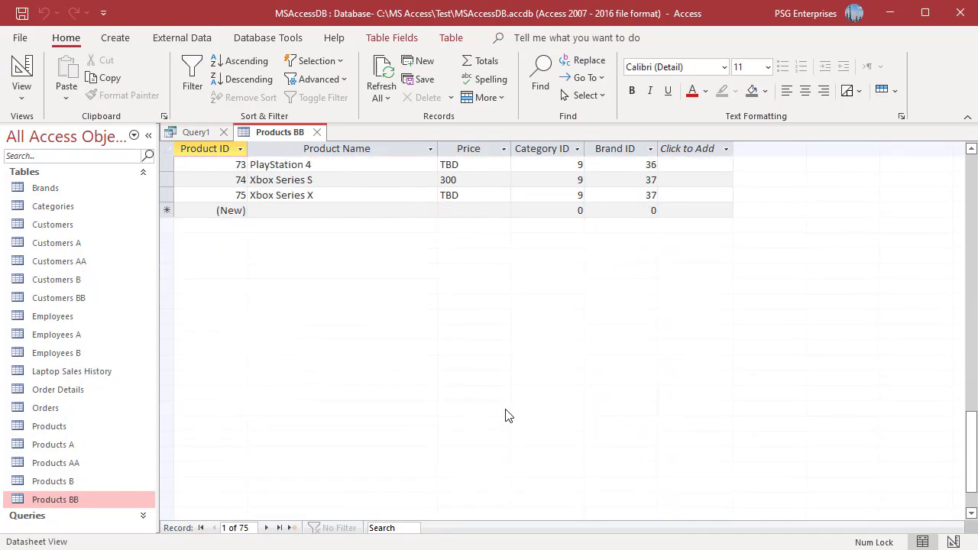
{"action": "scroll", "coordinate": [506, 413], "scroll_direction": "up", "scroll_amount": 20}
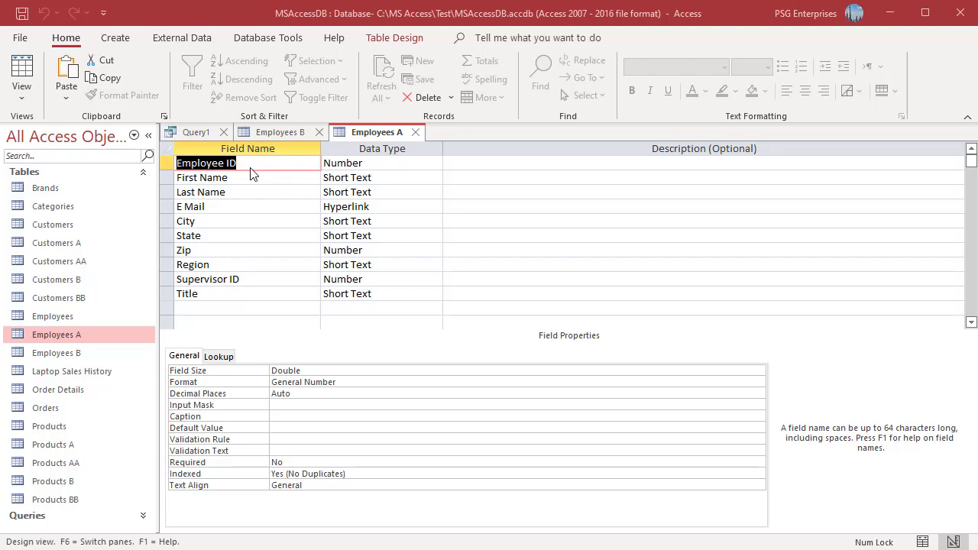
Step: Open Employees A's 11 records (99001–99011) in Datasheet View, then switch to Employees B's records
{"action": "key", "text": "F2"}
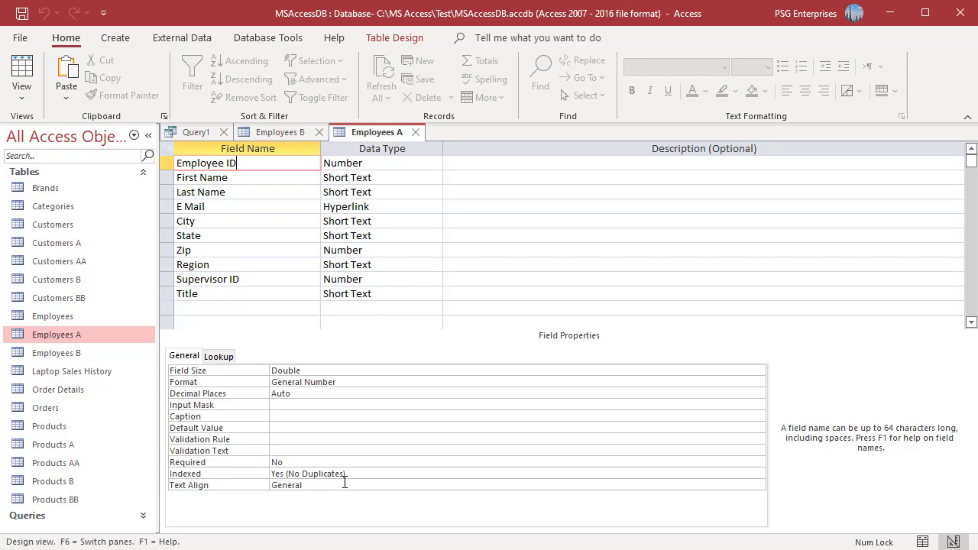
{"action": "double_click", "coordinate": [94, 334]}
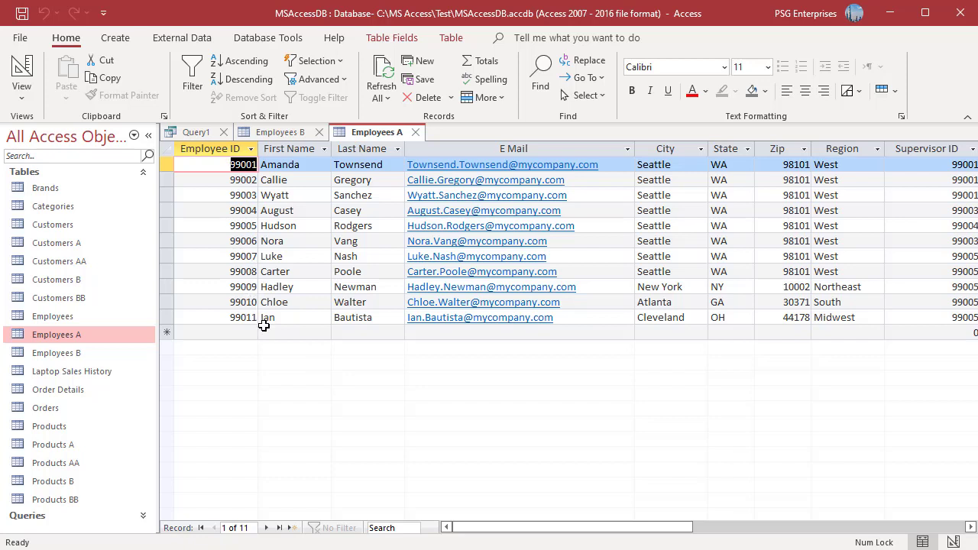
{"action": "left_click", "coordinate": [281, 132]}
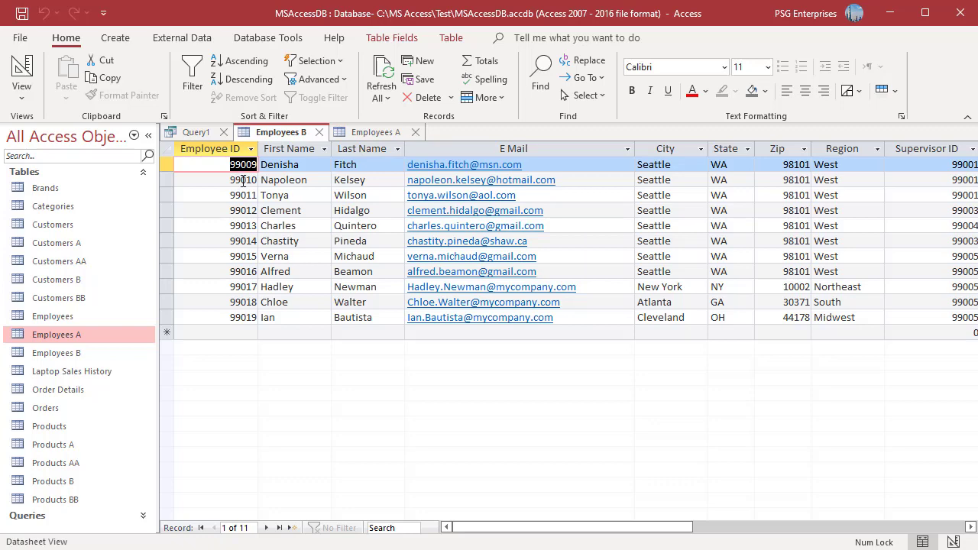
Step: Add all Employees B fields (*) to the Query1 design grid
{"action": "left_click", "coordinate": [195, 130]}
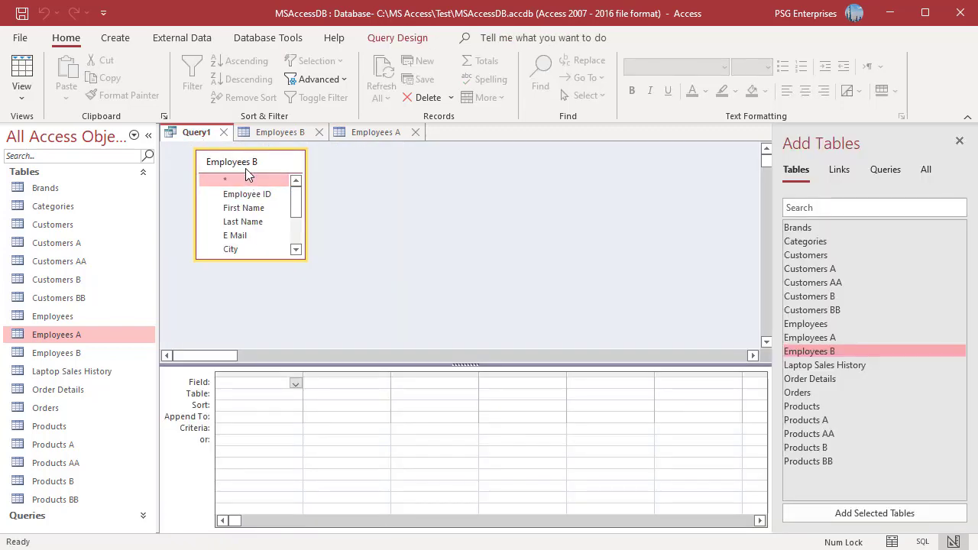
{"action": "left_click", "coordinate": [376, 39]}
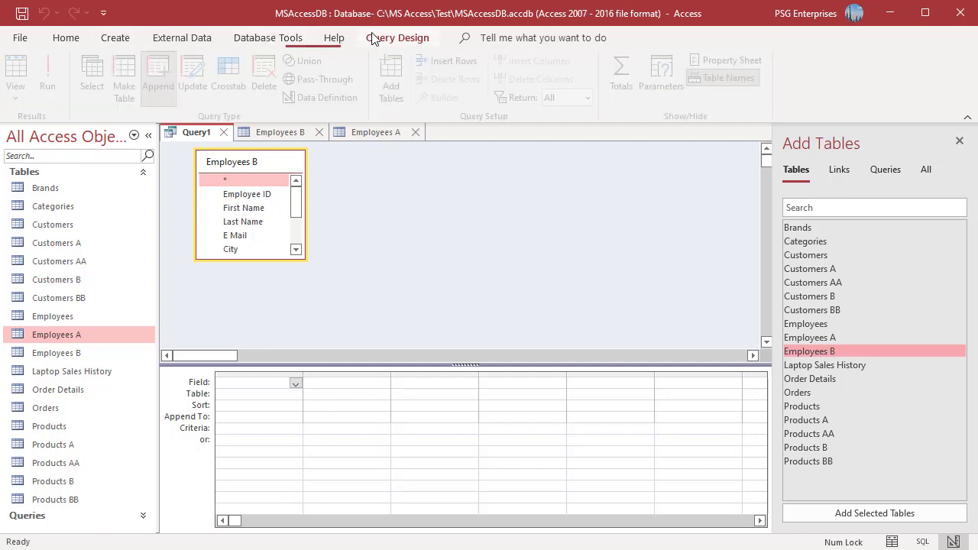
{"action": "double_click", "coordinate": [233, 184]}
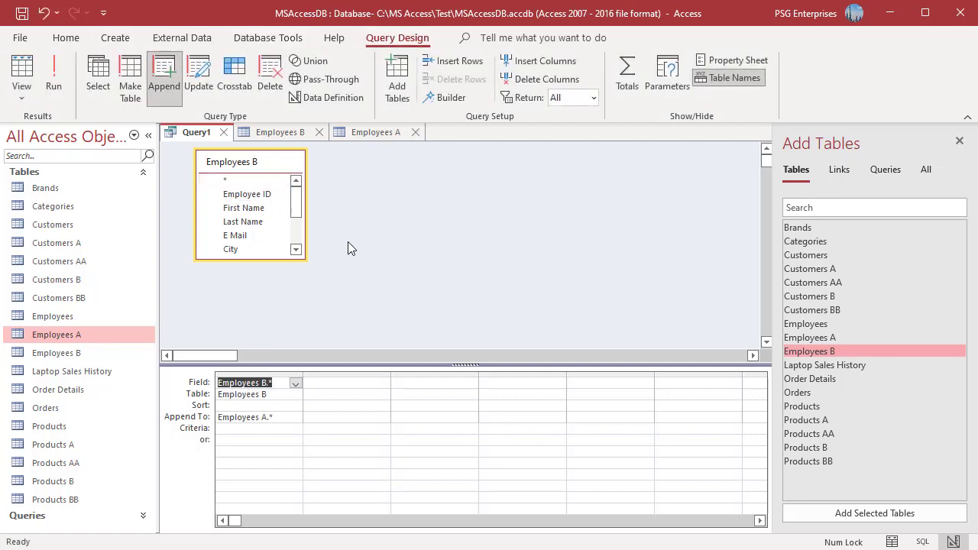
Step: Make it an append query targeting Employees A and run it
{"action": "left_click", "coordinate": [163, 75]}
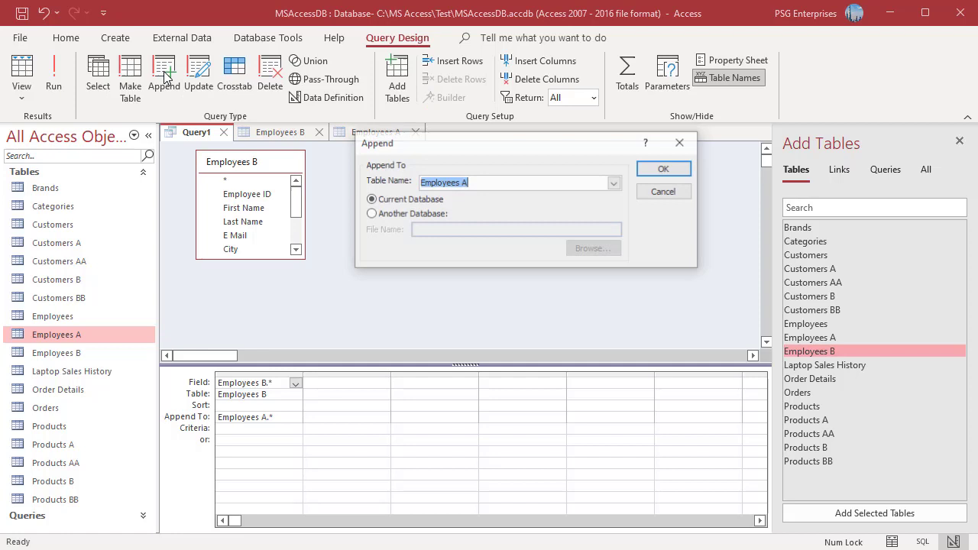
{"action": "left_click", "coordinate": [665, 169]}
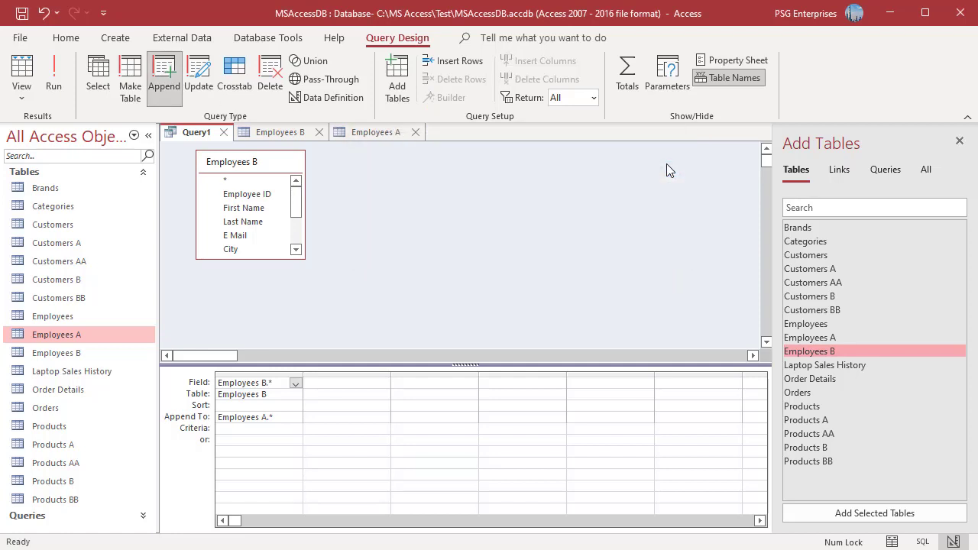
{"action": "left_click", "coordinate": [55, 92]}
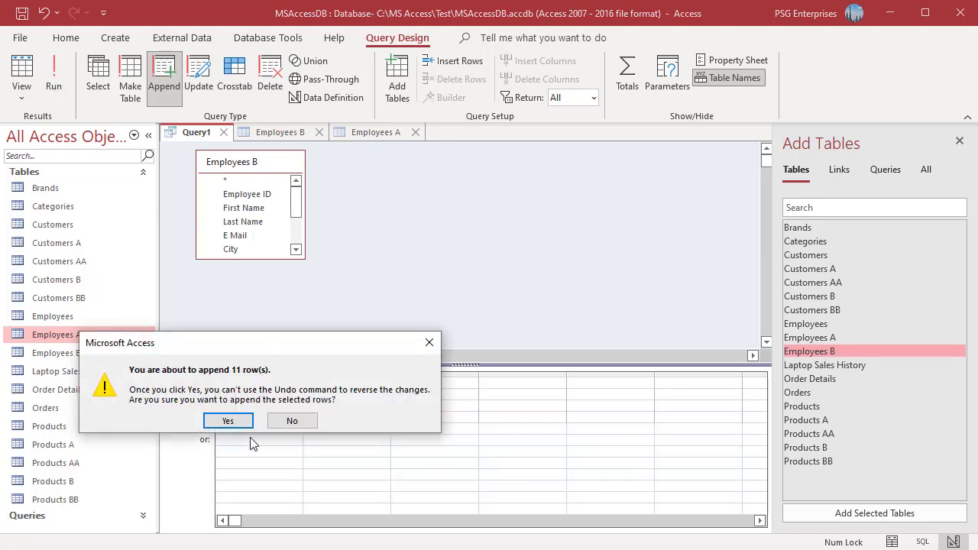